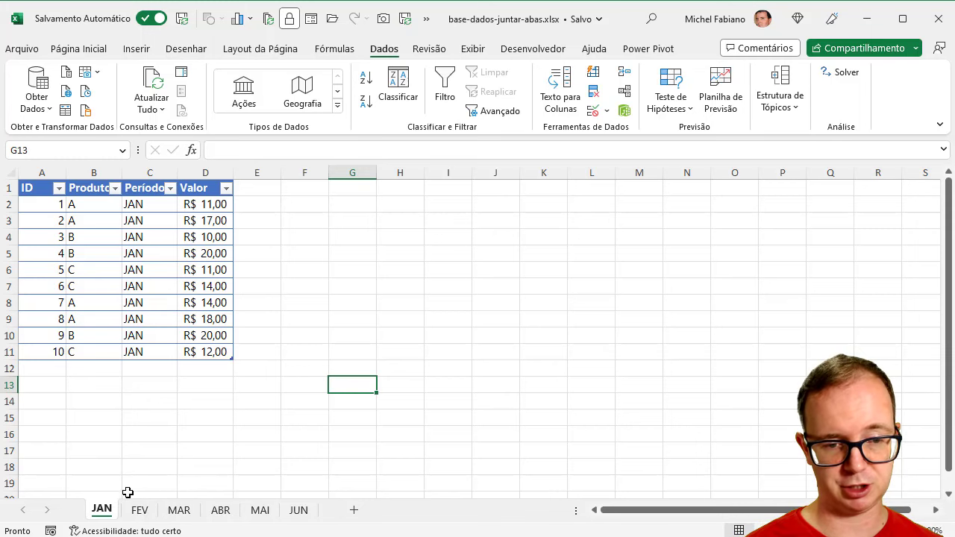
Review the FEV, MAR, ABR, MAI and JUN sheets, then go to the File backstage start page
left_click(139, 512)
left_click(177, 513)
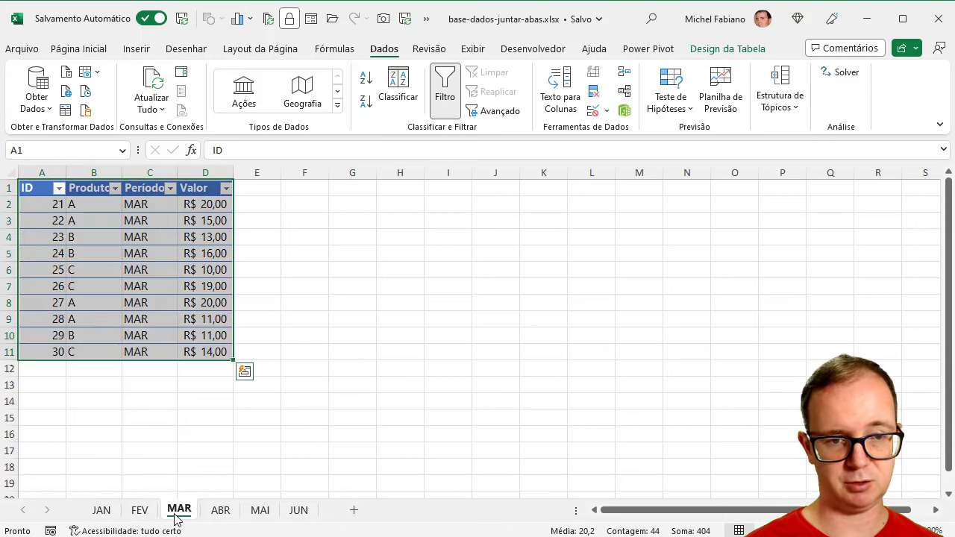
left_click(237, 515)
left_click(258, 515)
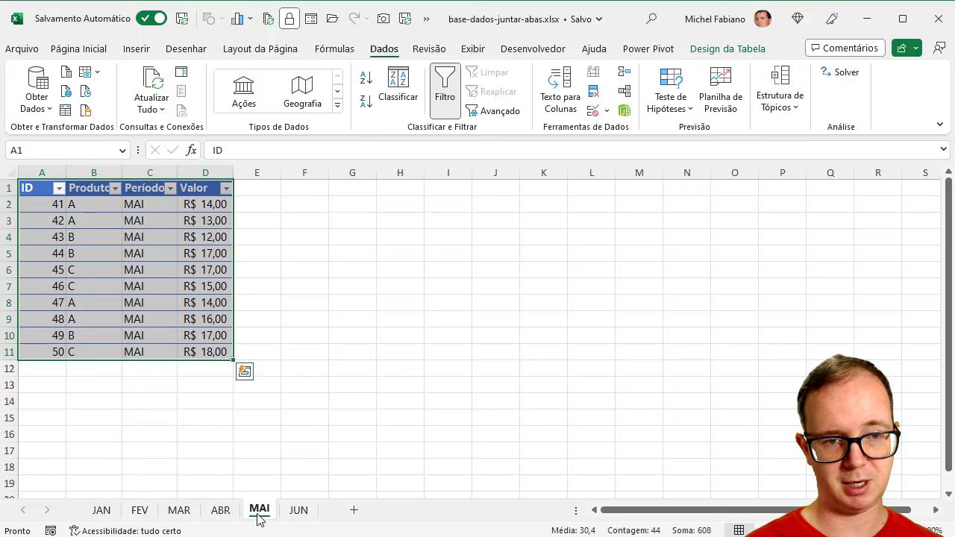
left_click(296, 515)
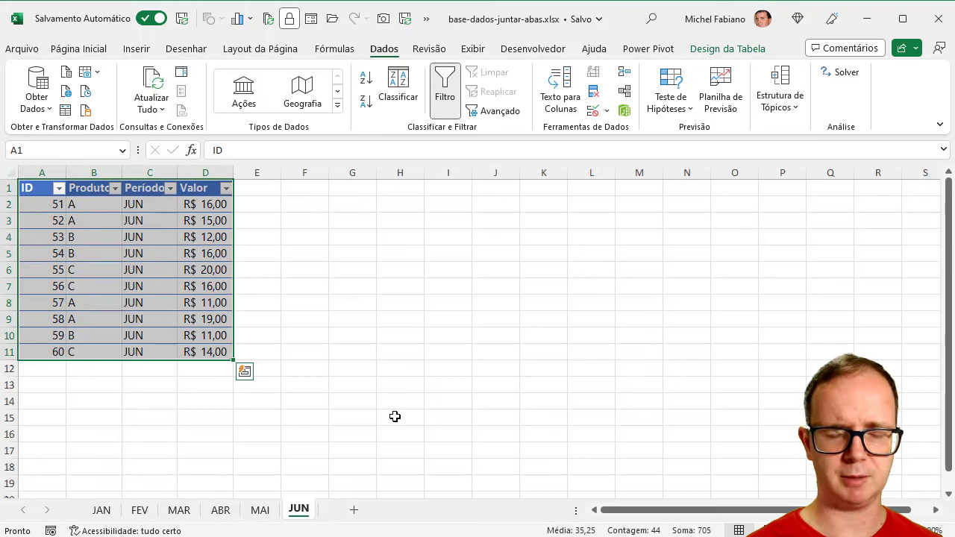
left_click(34, 53)
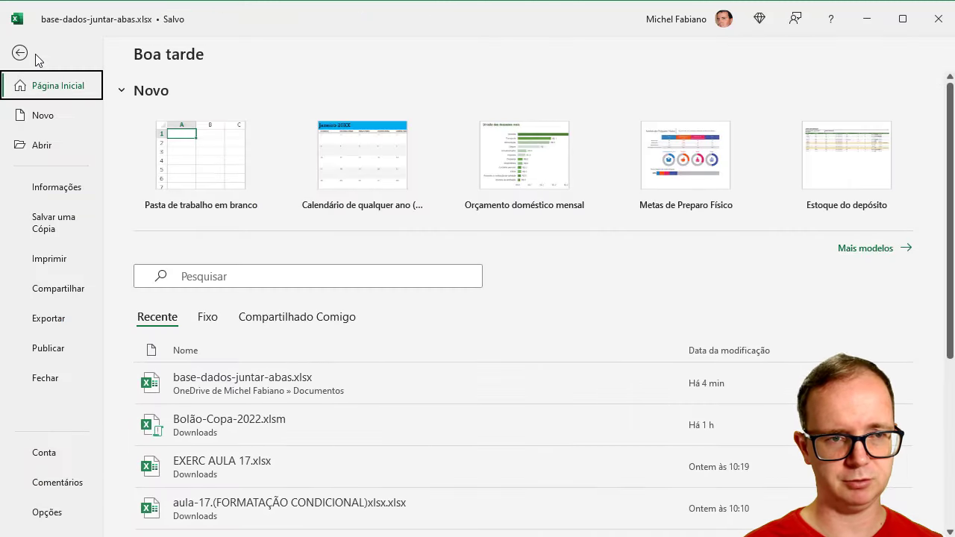
Create a new blank workbook and maximize its window to fill the screen
left_click(186, 161)
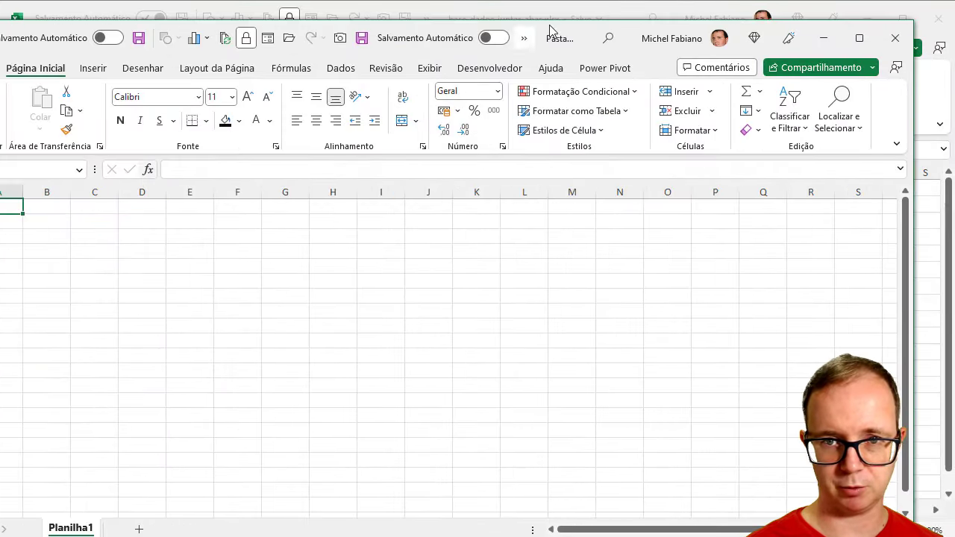
left_click_drag(657, 33, 701, 15)
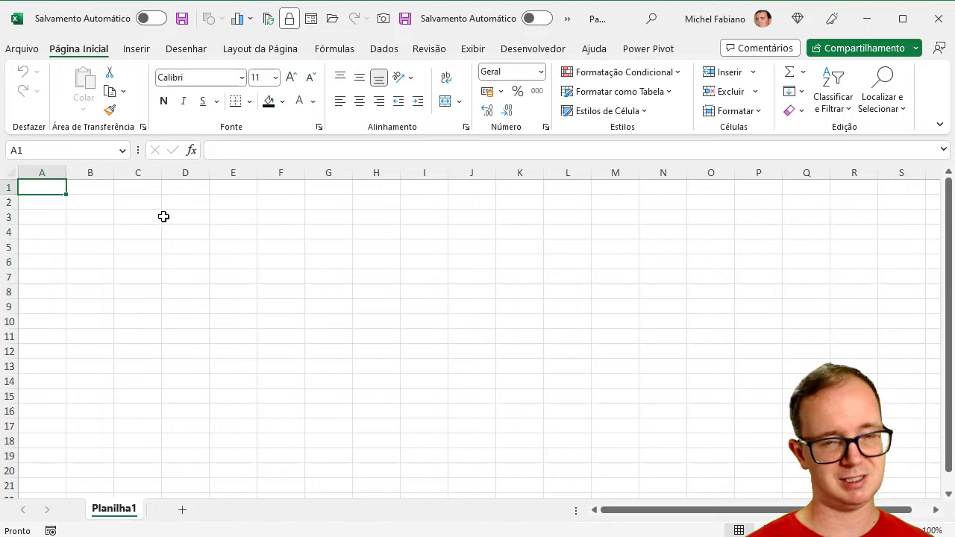
Bring up the Obter Dados list of data sources from the Dados ribbon
left_click(383, 50)
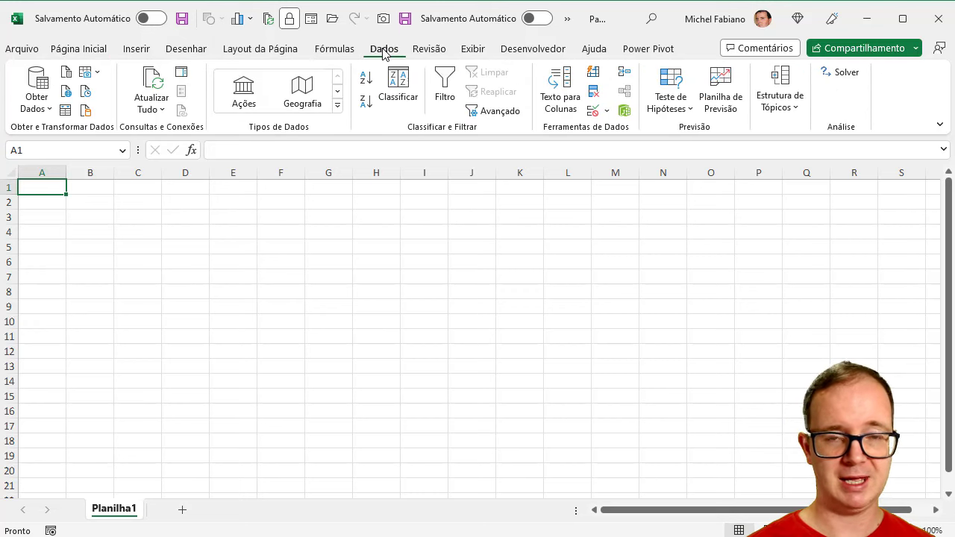
left_click(45, 106)
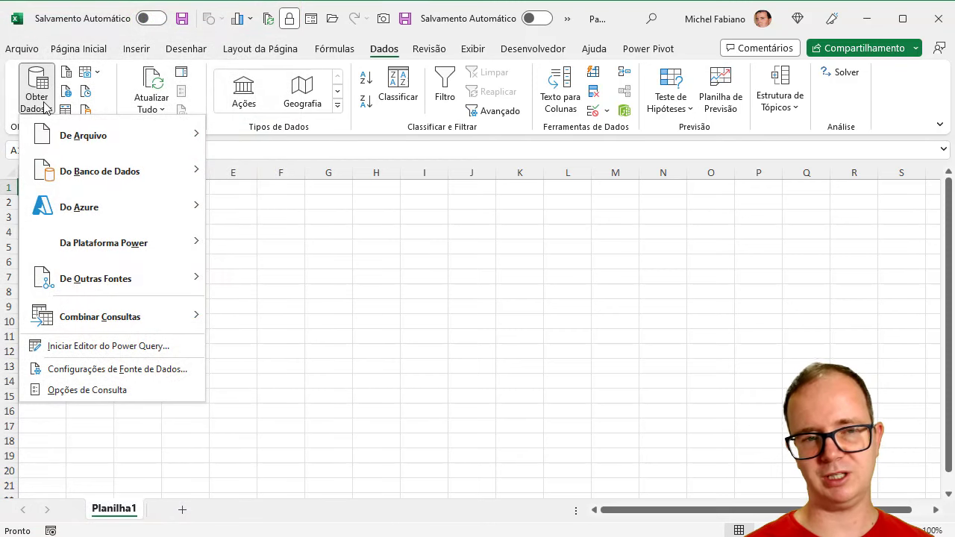
Import the Excel workbook base-dados-juntar-abas.xlsx into the Navigator
mouse_move(128, 134)
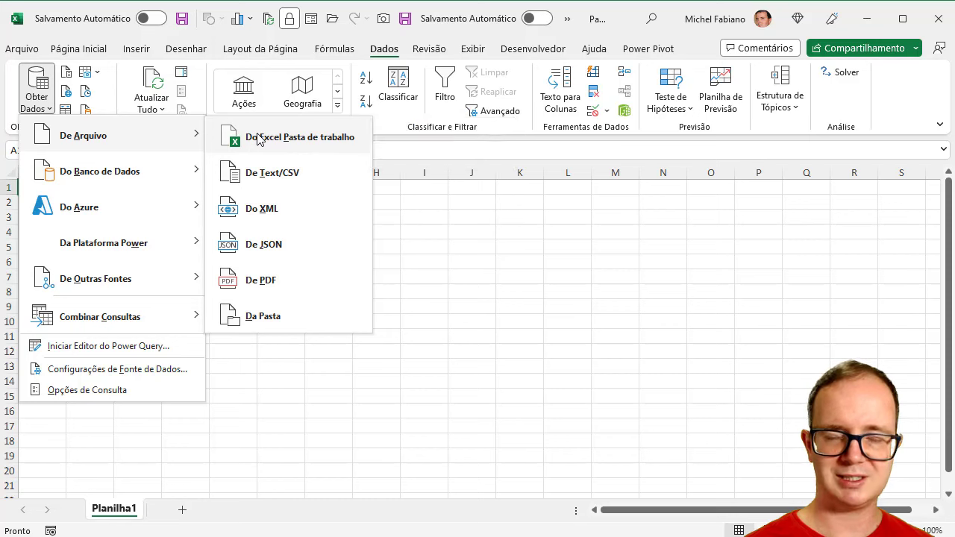
left_click(258, 137)
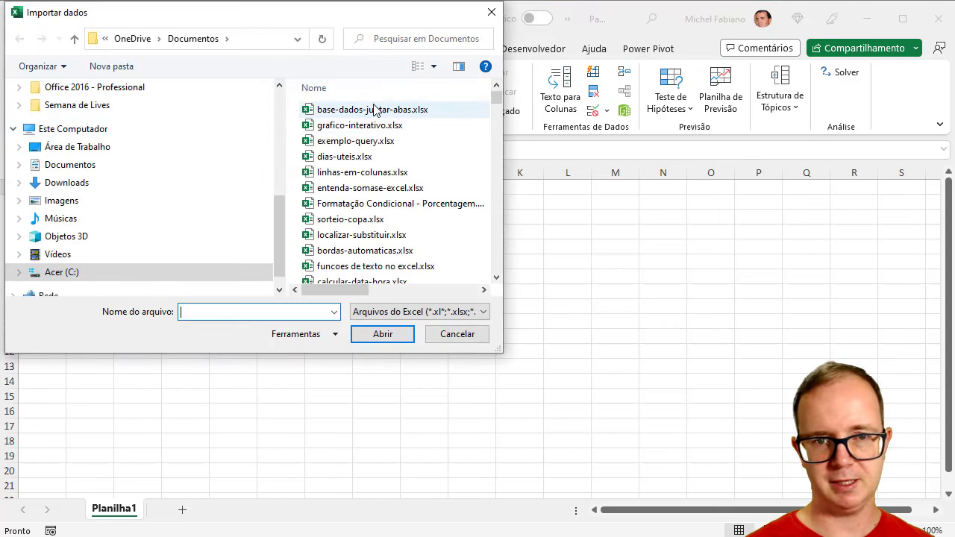
left_click(373, 111)
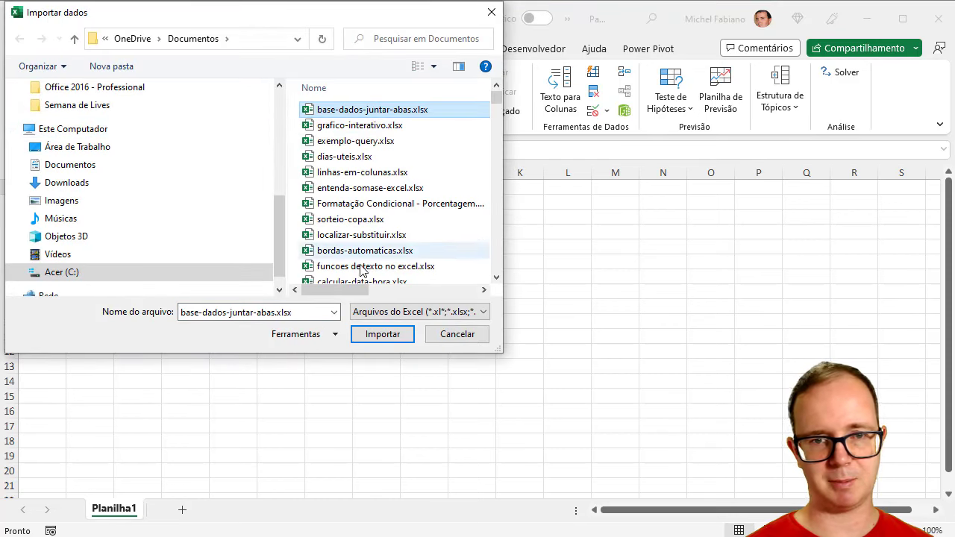
left_click(380, 334)
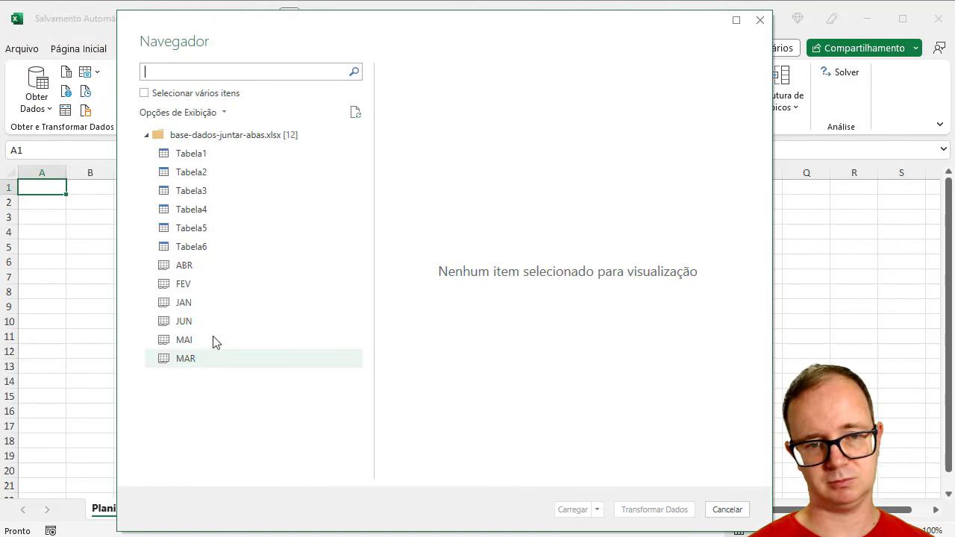
Preview the ABR sheet and load it into Power Query via Transformar Dados
left_click(188, 273)
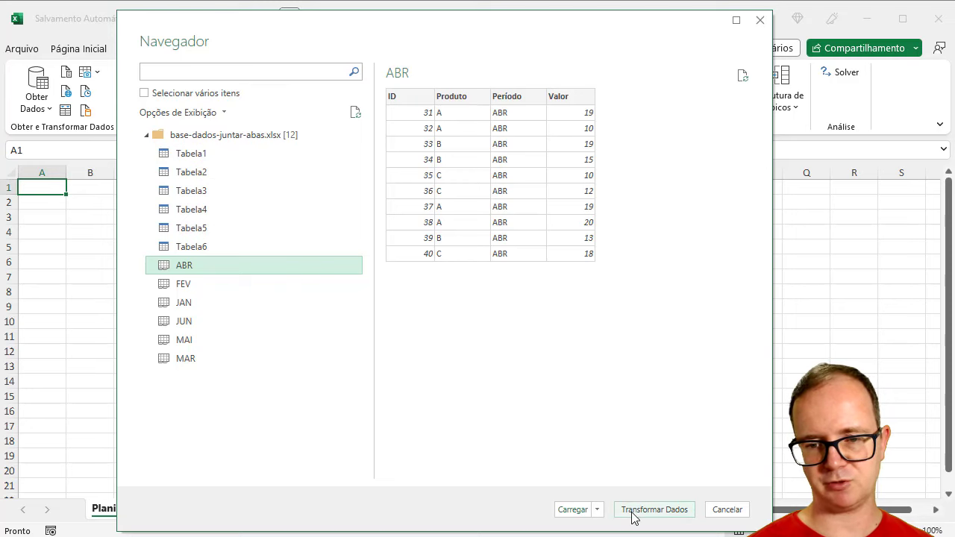
left_click(597, 511)
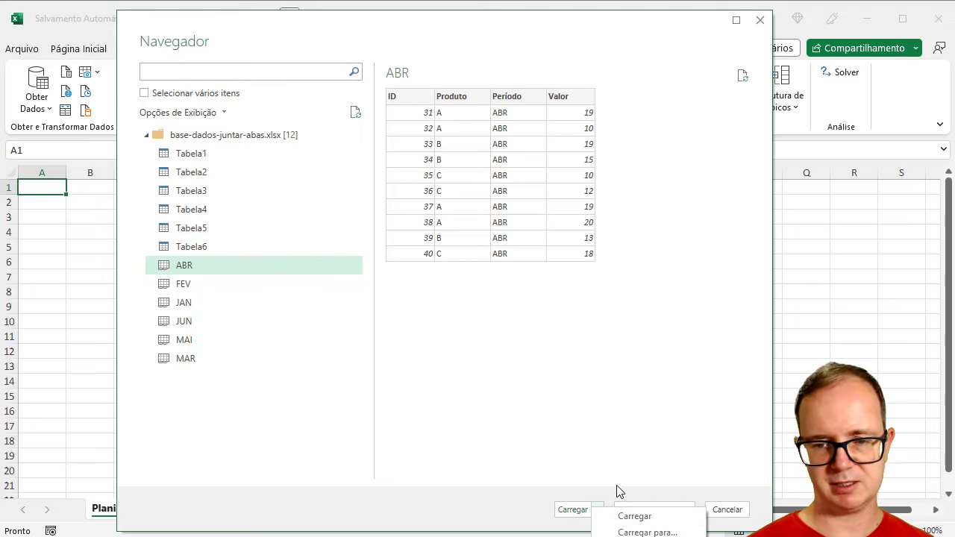
left_click(637, 513)
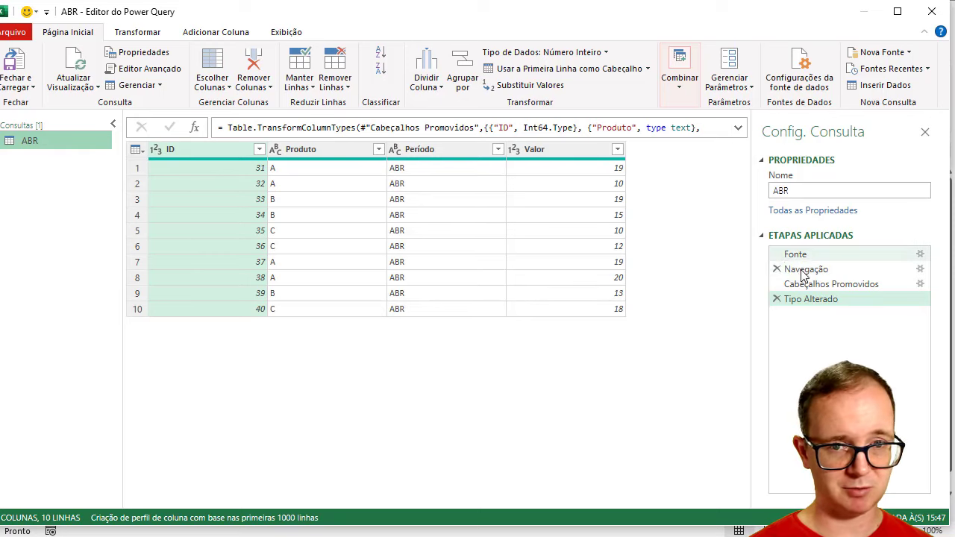
Delete the Tipo Alterado, Cabeçalhos Promovidos and Navegação steps, keeping only Fonte
left_click(777, 298)
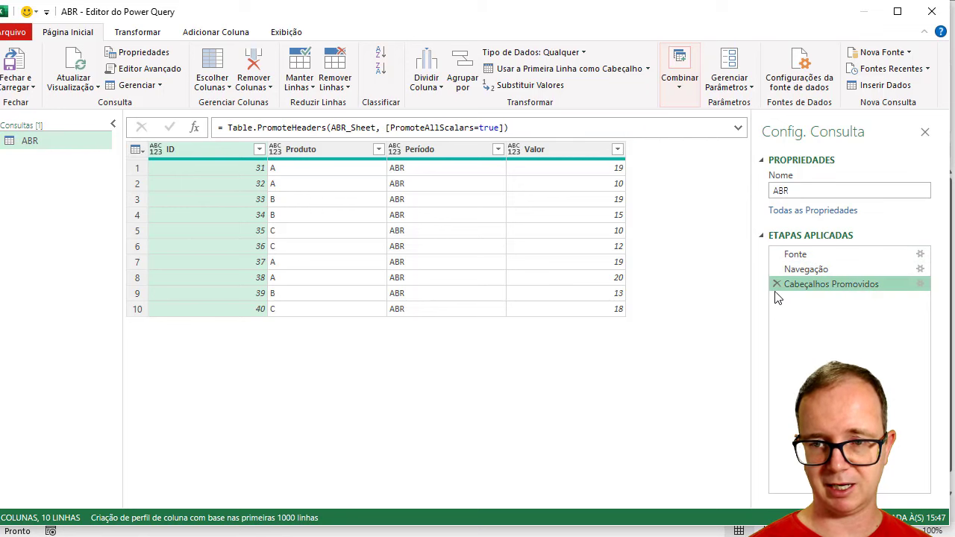
left_click(776, 283)
left_click(776, 268)
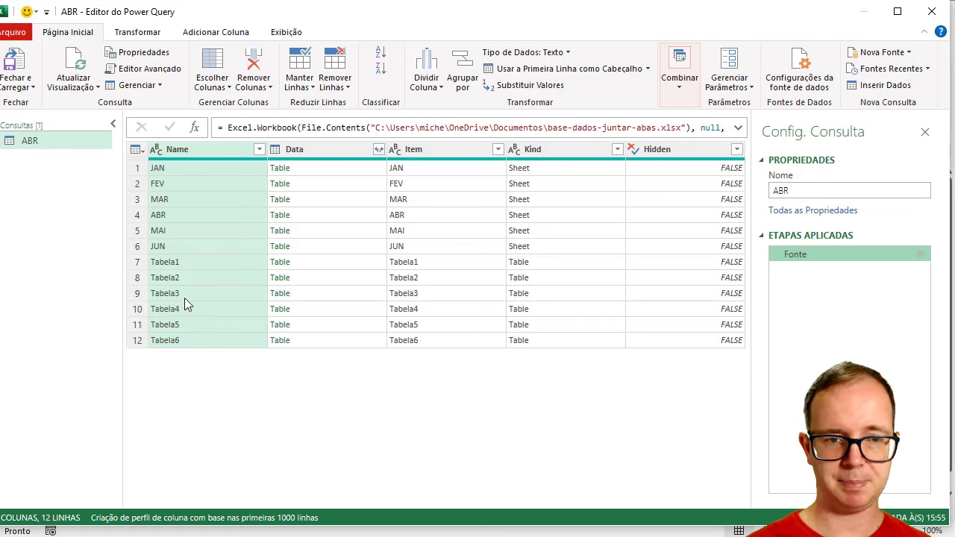
Inspect the Tabela entries and JAN sheet data, then bring up the Data column's expand options
left_click(140, 267)
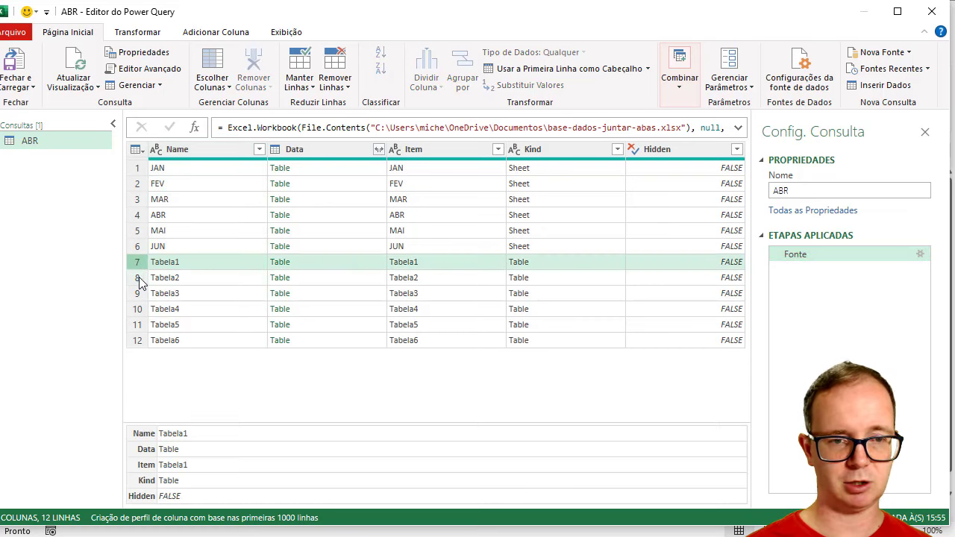
left_click(140, 281)
left_click(138, 295)
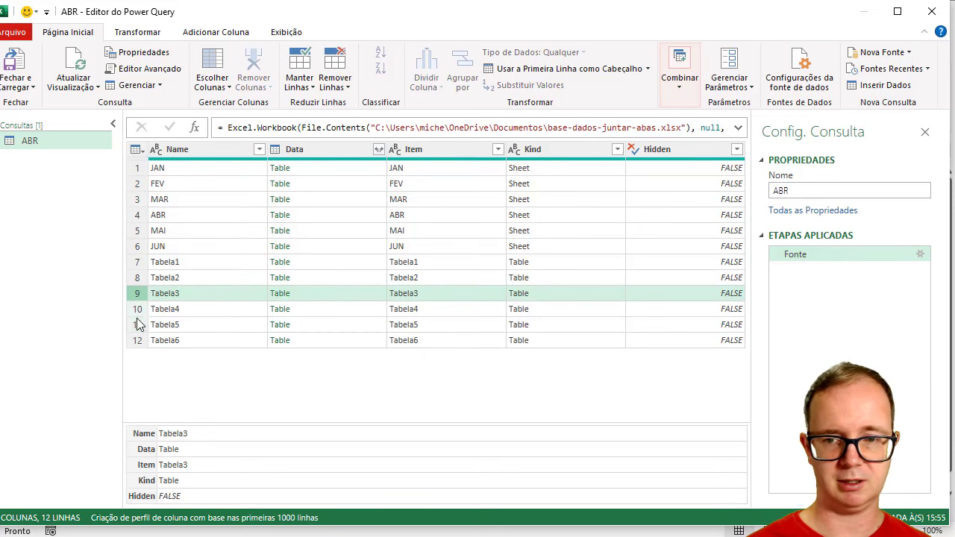
left_click(139, 325)
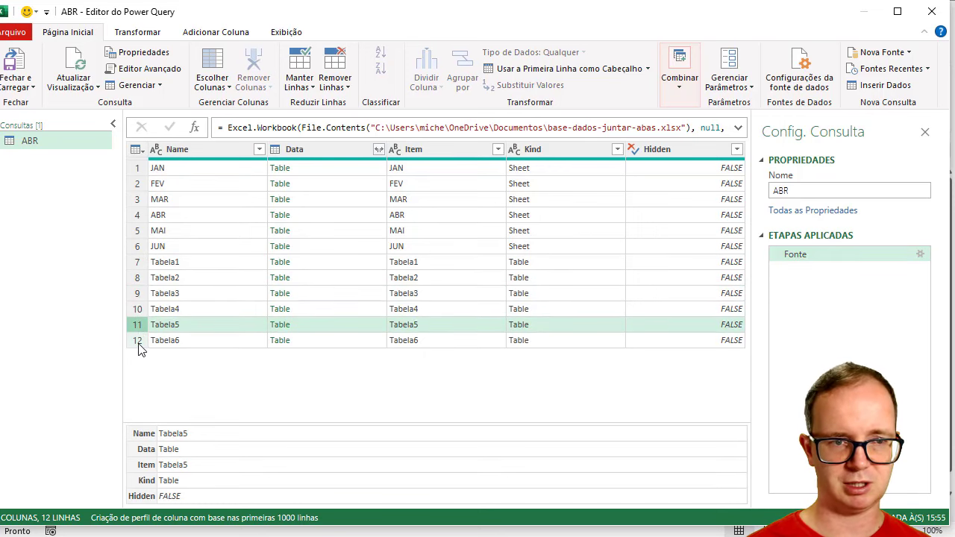
left_click(138, 341)
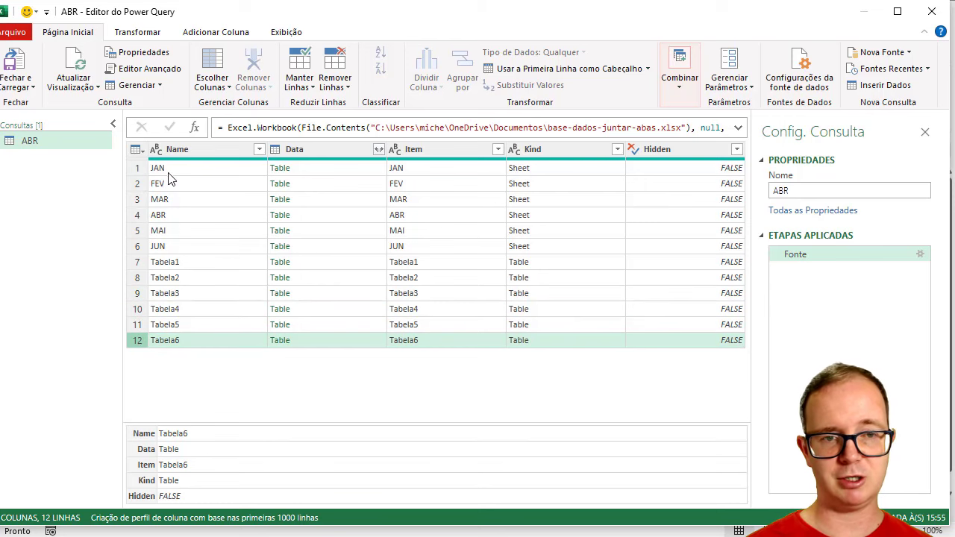
left_click(340, 174)
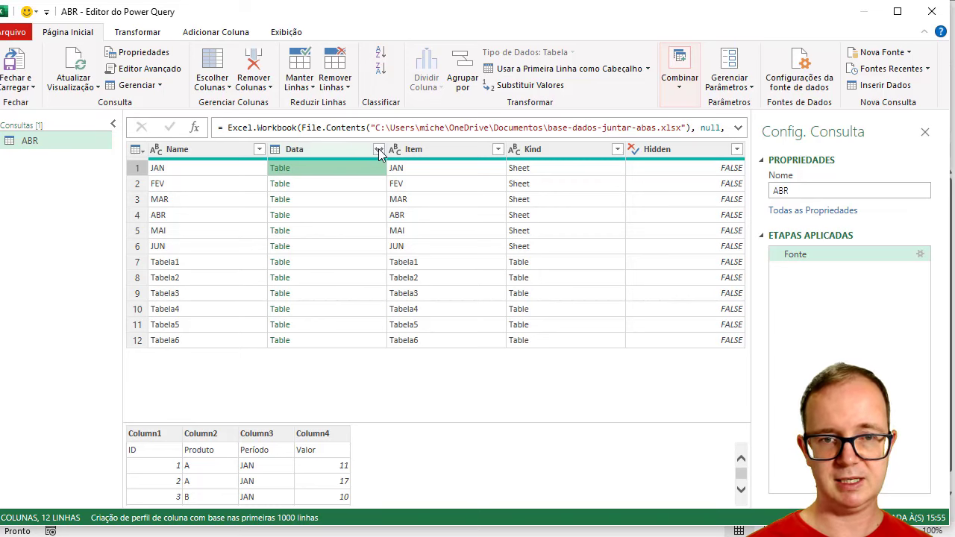
left_click(378, 148)
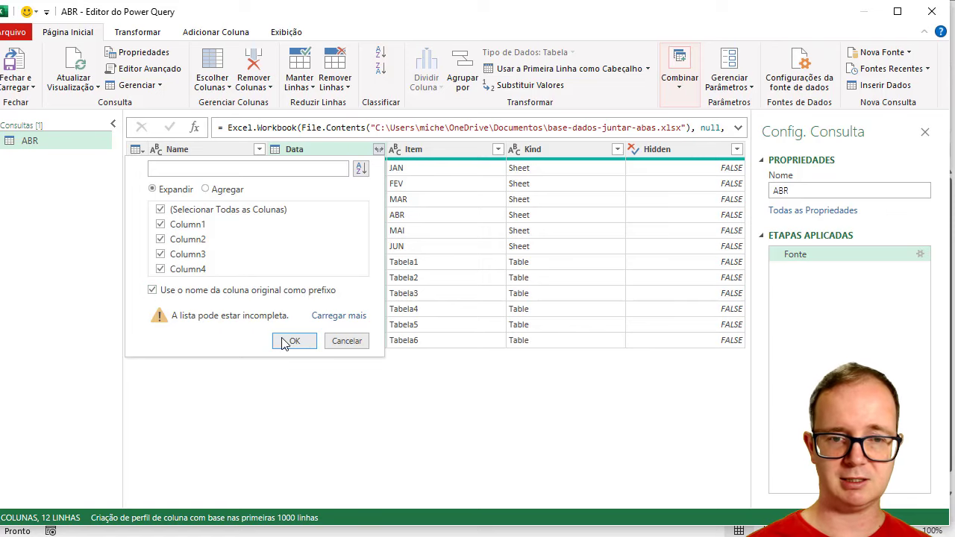
Expand the Data column into Column1–Column4 and scroll through the resulting 126 rows
left_click(332, 316)
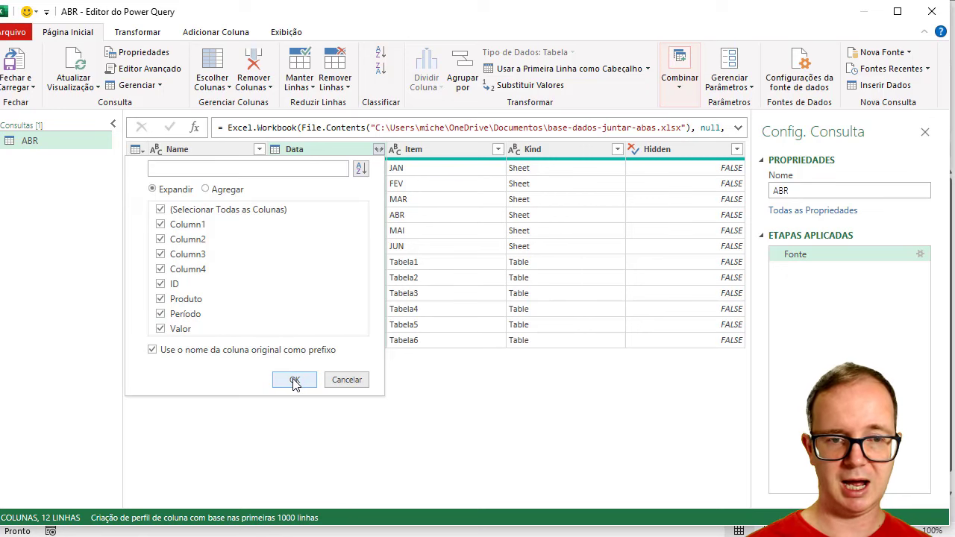
left_click(295, 381)
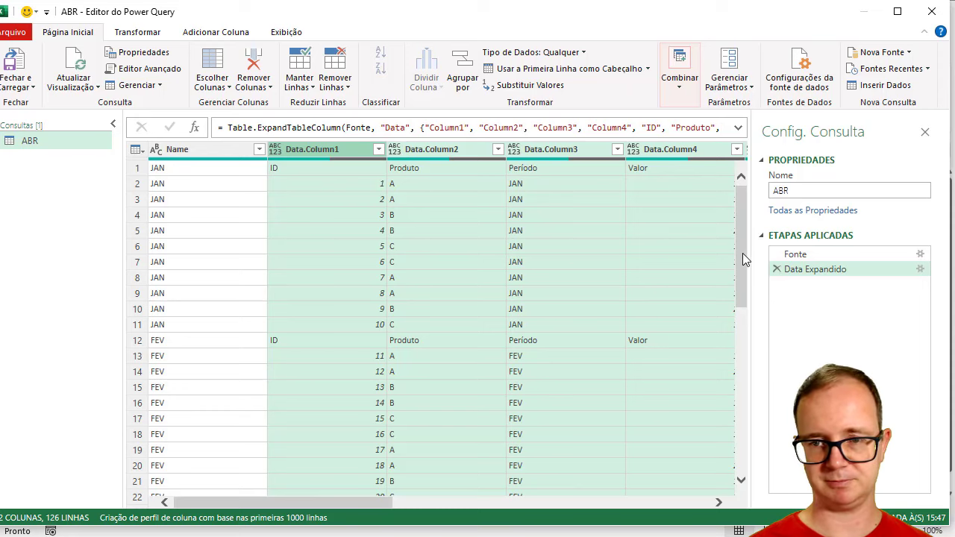
scroll(744, 303, "down", 1)
mouse_move(743, 304)
left_mouse_down()
mouse_move(747, 441)
mouse_move(748, 428)
left_mouse_up()
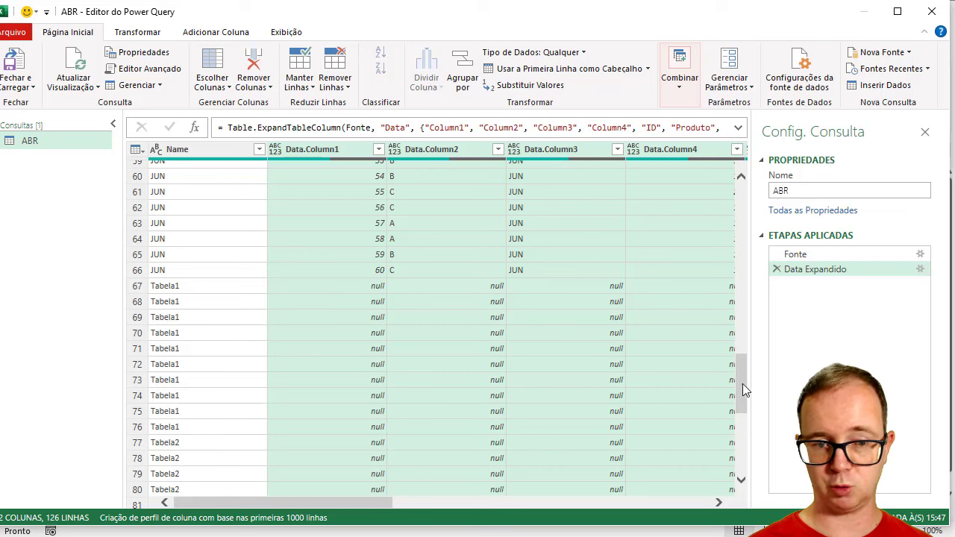
mouse_move(742, 392)
left_mouse_down()
mouse_move(746, 422)
mouse_move(746, 194)
left_mouse_up()
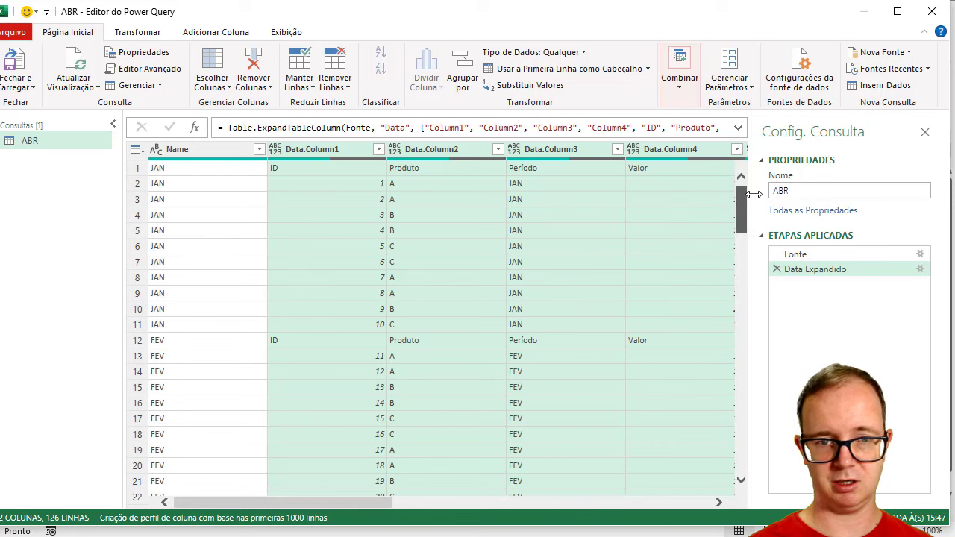
Filter out (nulo) values from Data.Column1, leaving 66 rows
left_click(375, 151)
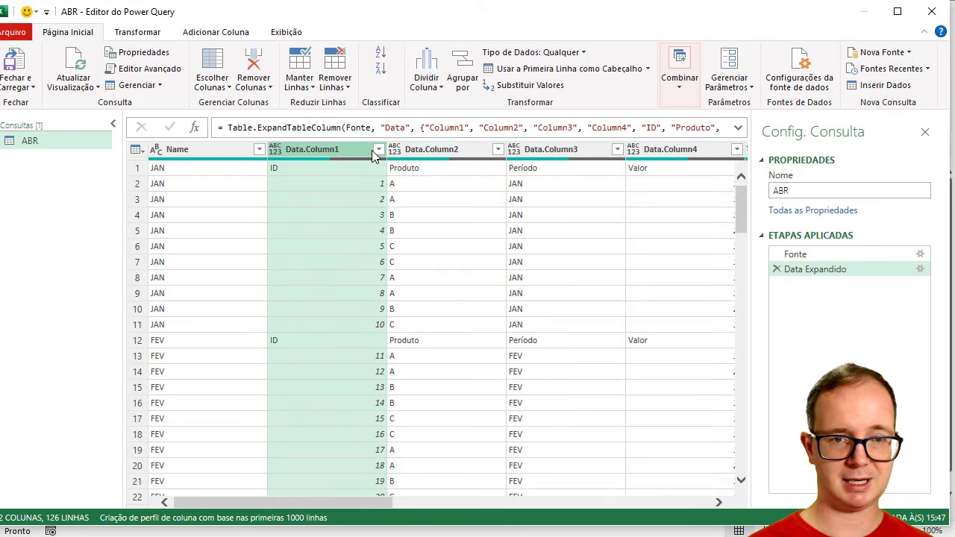
left_click(379, 150)
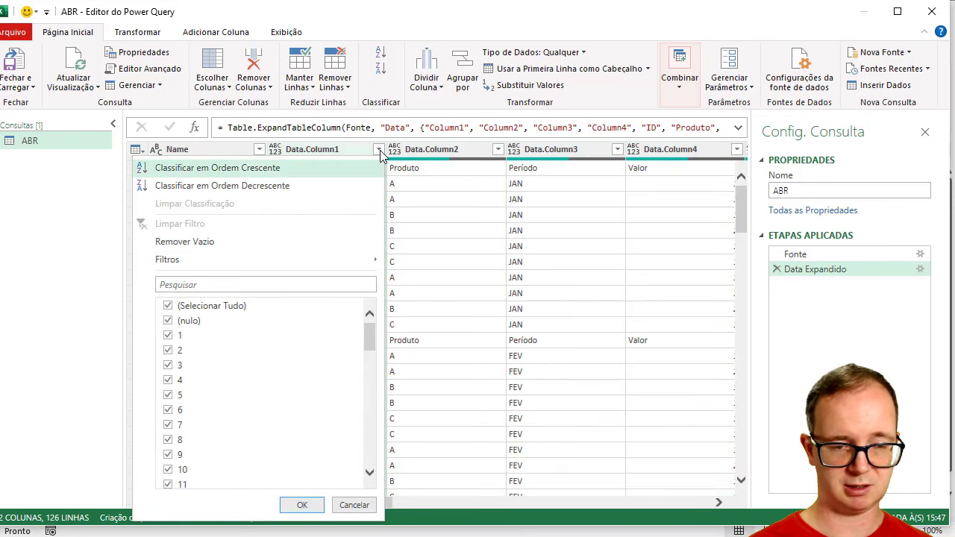
left_click(168, 320)
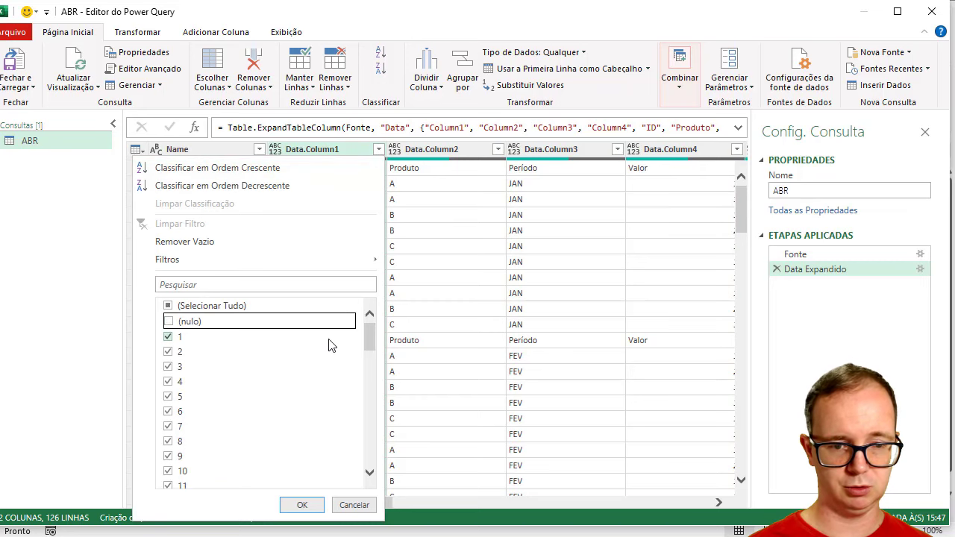
left_click_drag(365, 341, 369, 447)
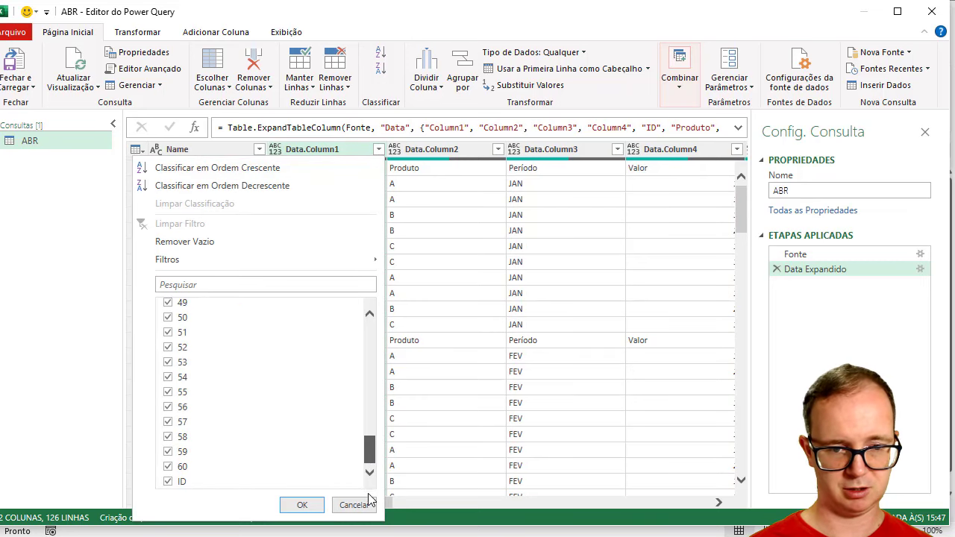
double_click(168, 482)
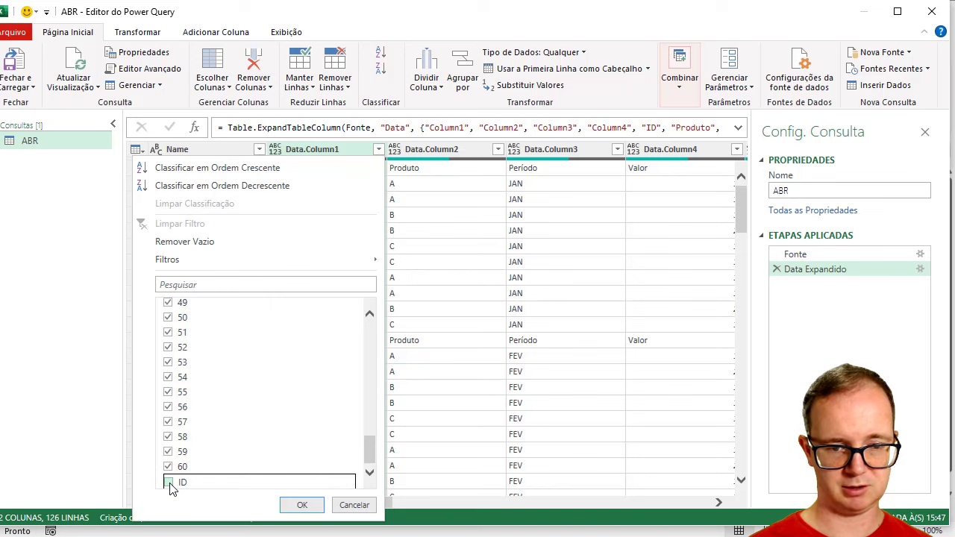
left_click(301, 505)
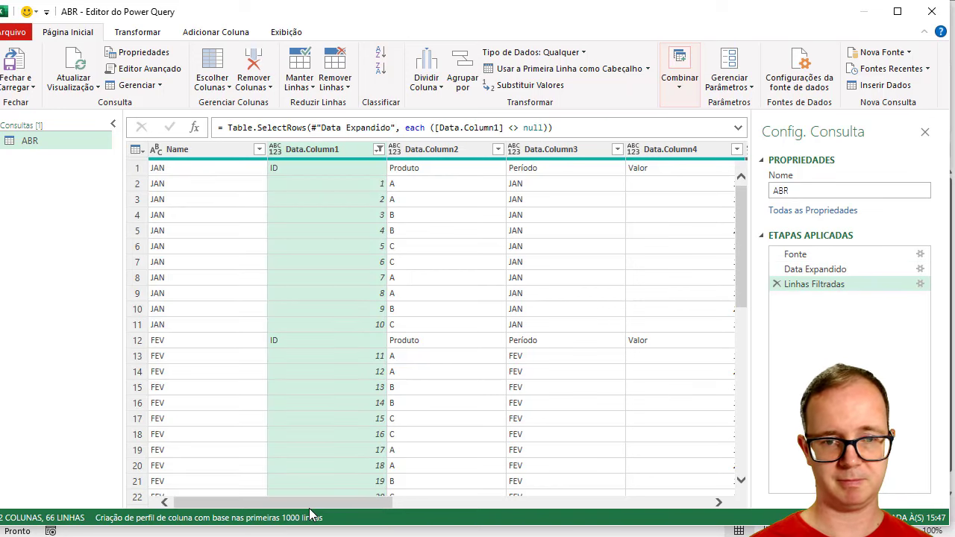
left_click_drag(737, 207, 744, 413)
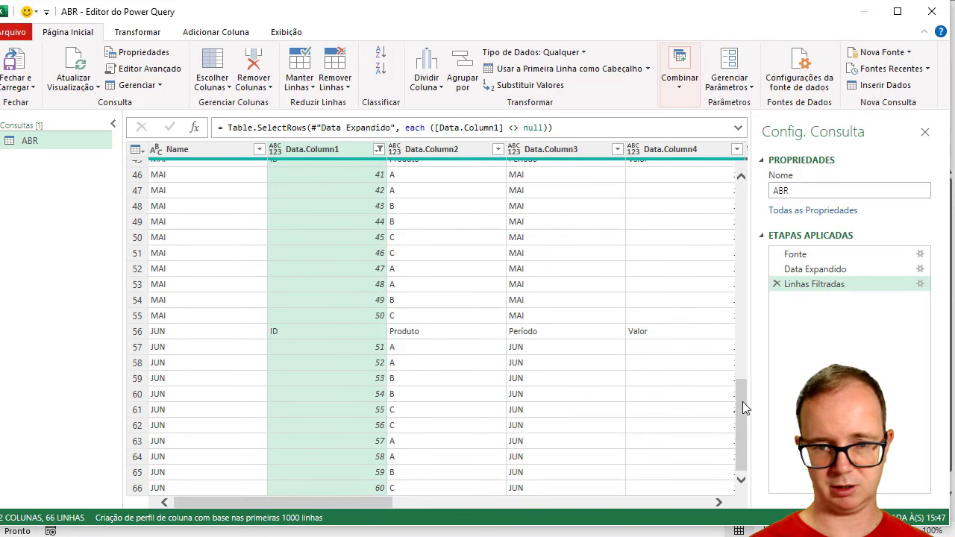
left_click_drag(744, 412, 735, 160)
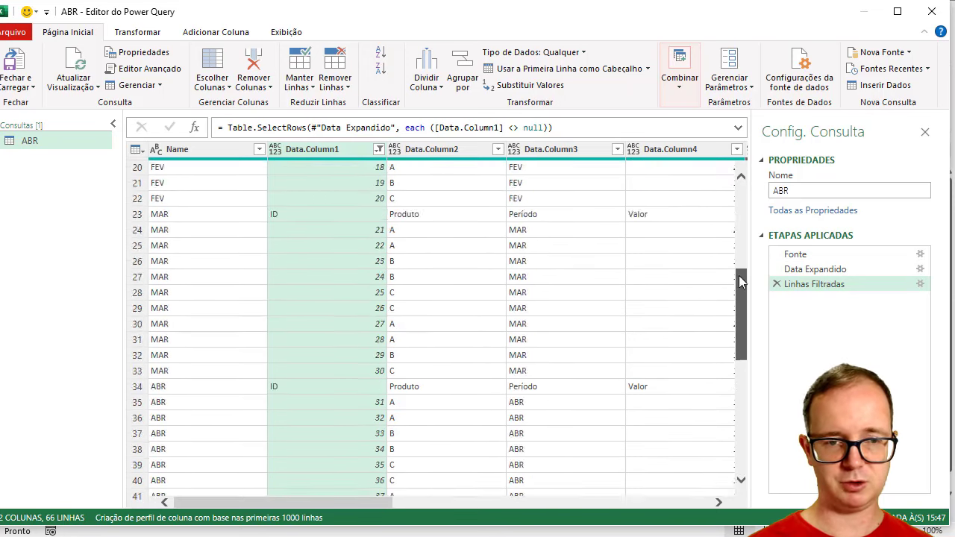
Also exclude the repeated ID header rows from Data.Column1, leaving 60 data rows
left_click(235, 169)
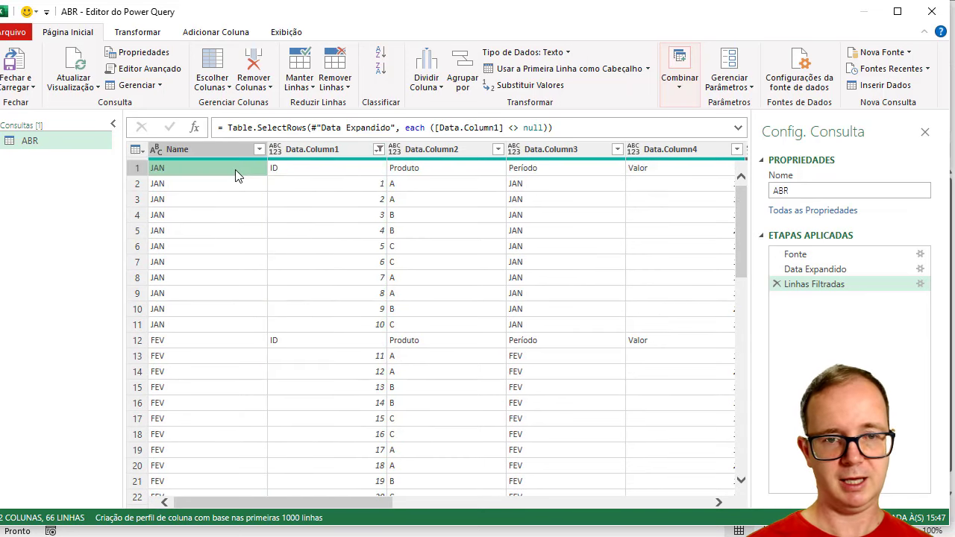
left_click(299, 168)
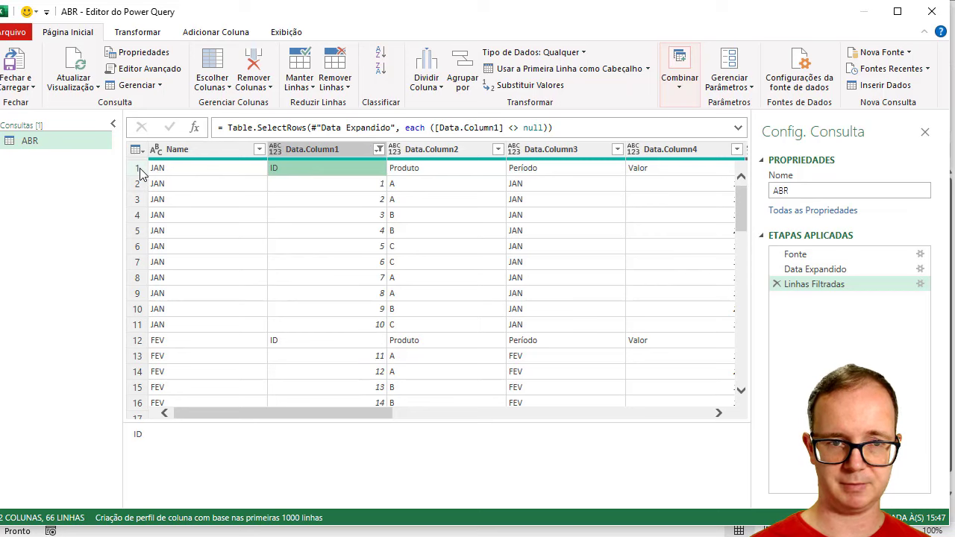
left_click(210, 150)
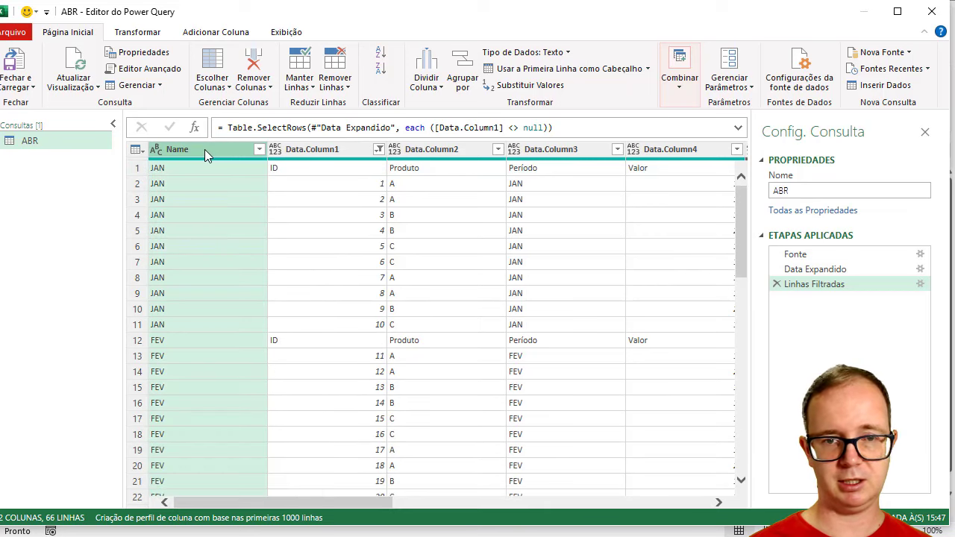
left_click(380, 147)
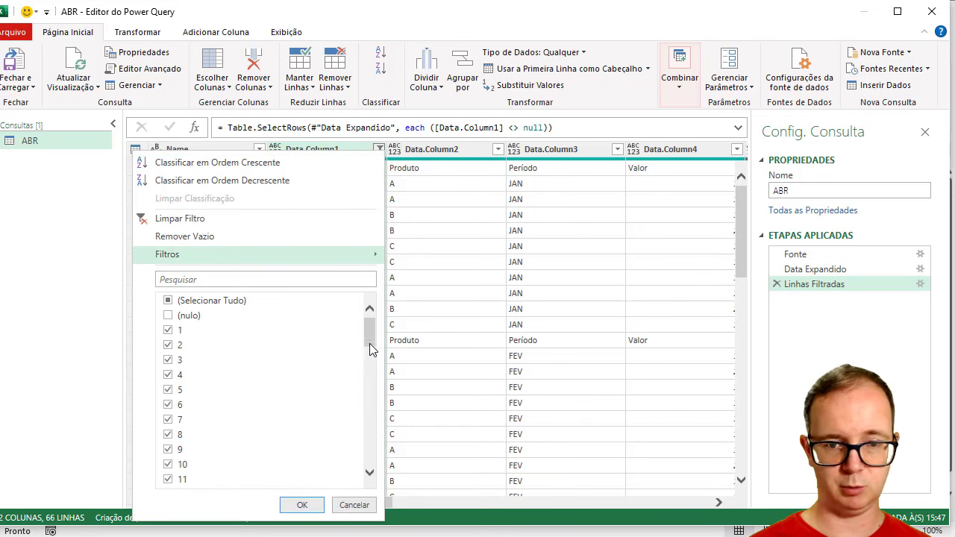
left_click_drag(370, 343, 371, 468)
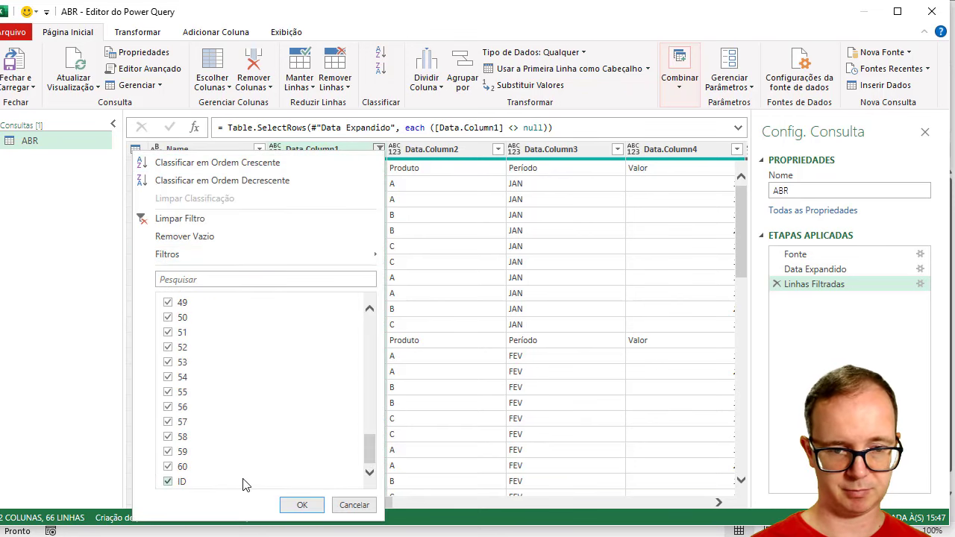
left_click(174, 481)
left_click(301, 505)
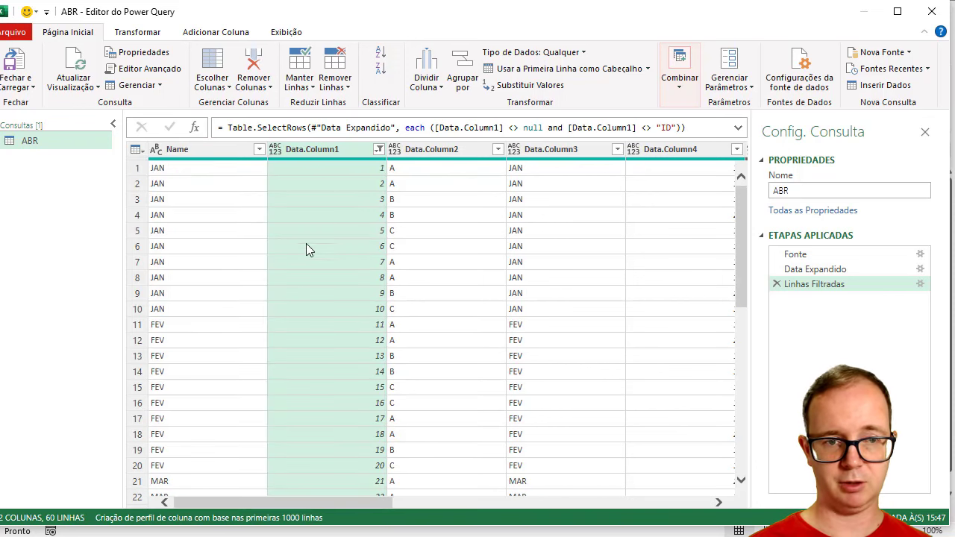
Rename Name to Período, Data.Column1 to ID and Data.Column2 to Produto
left_click(183, 149)
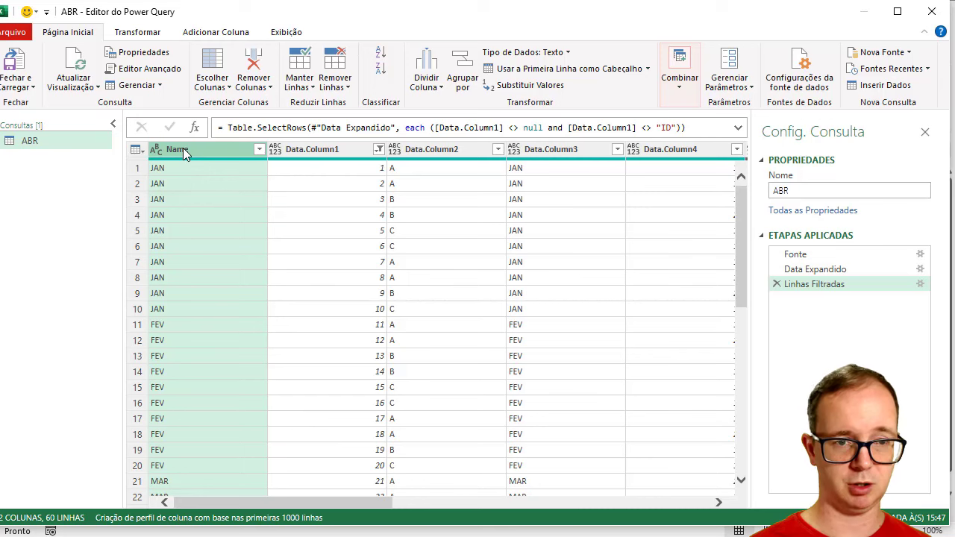
double_click(183, 149)
type("Pe")
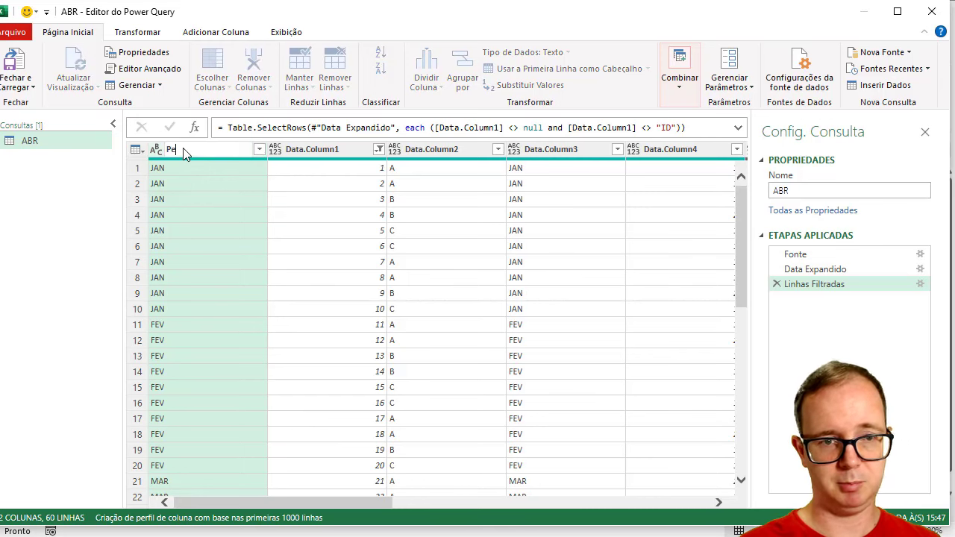
type("ríodo")
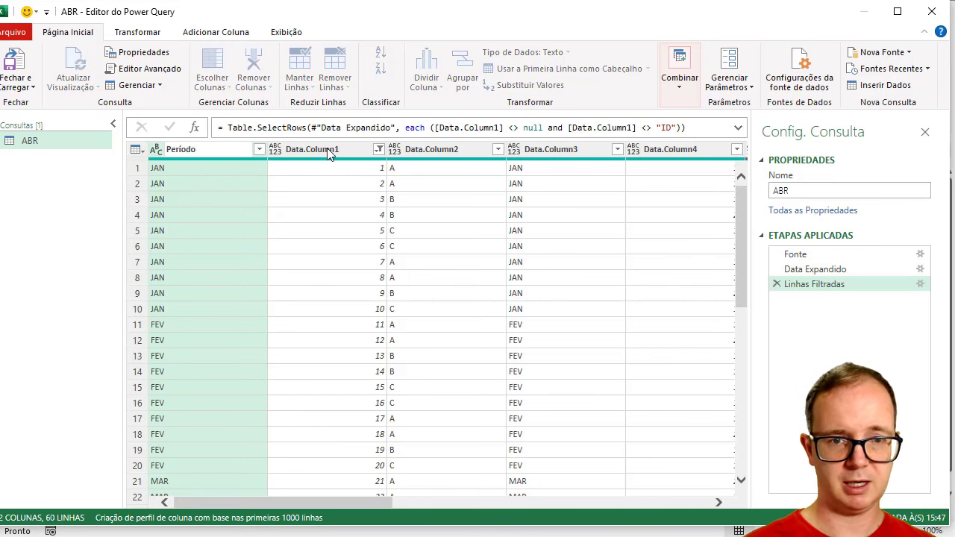
key("Return")
double_click(324, 150)
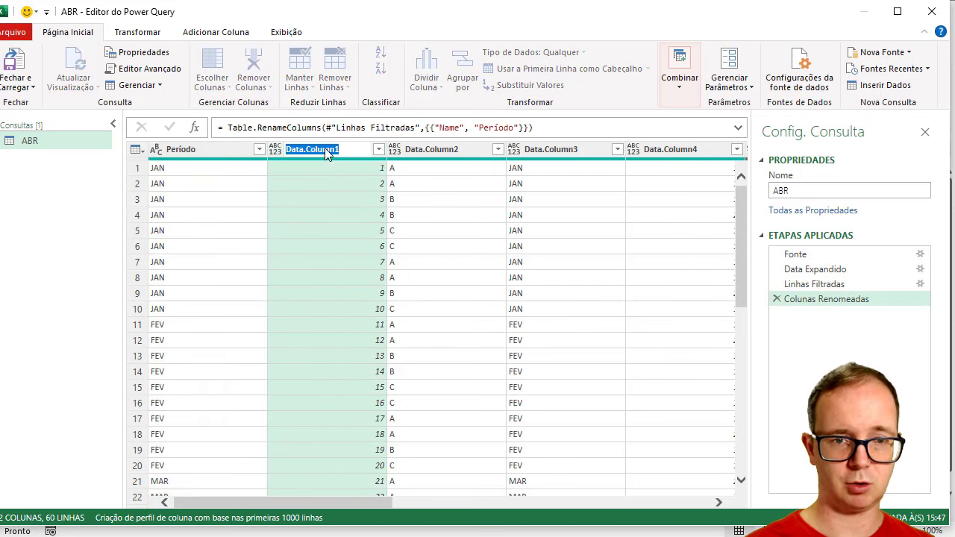
type("ID")
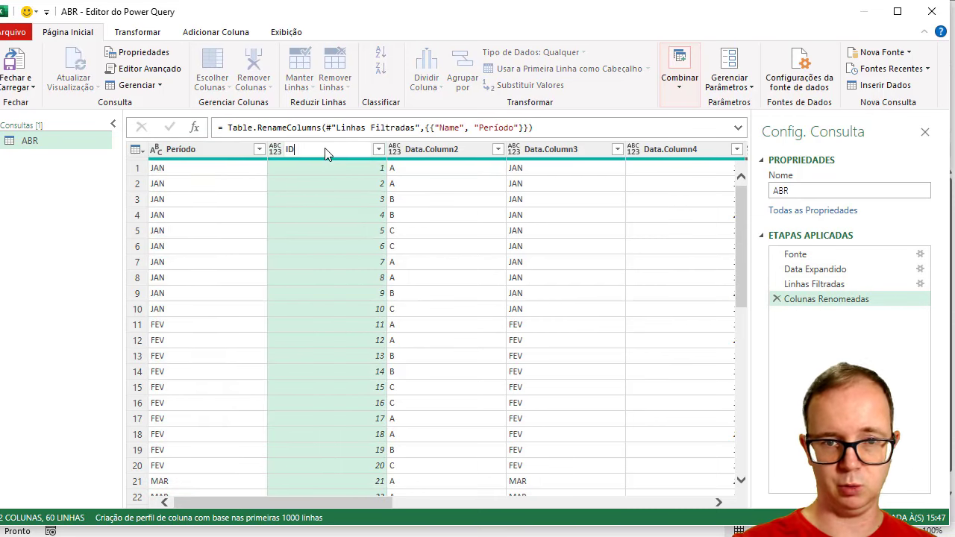
key("Return")
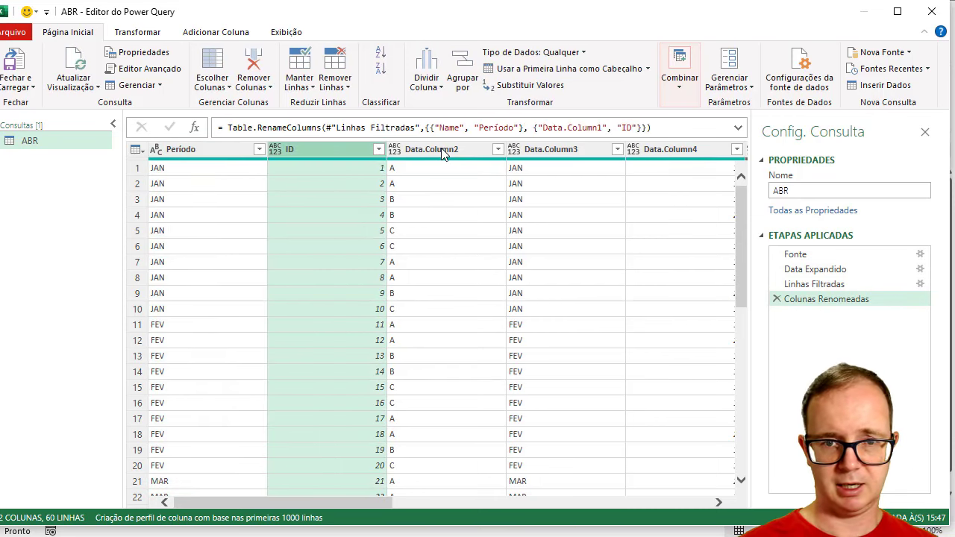
double_click(440, 148)
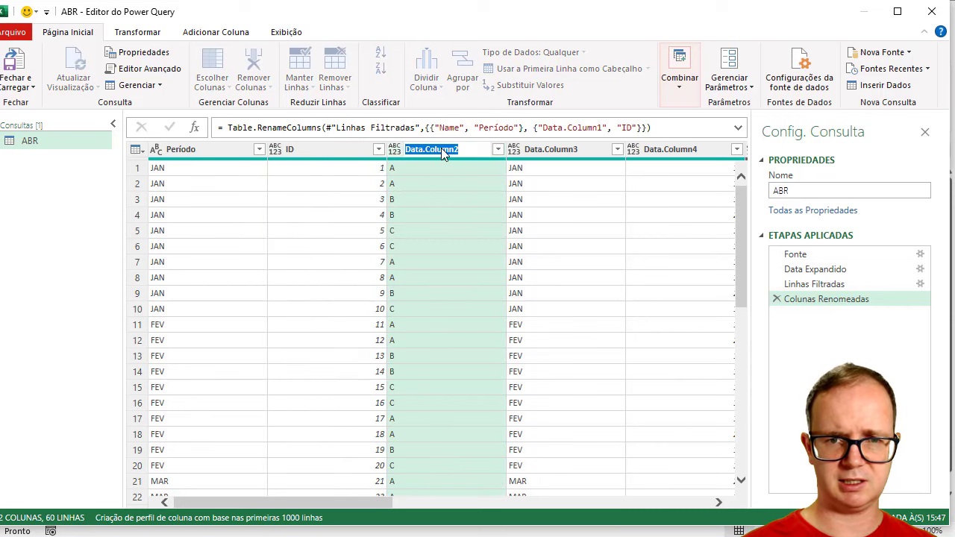
type("Produto")
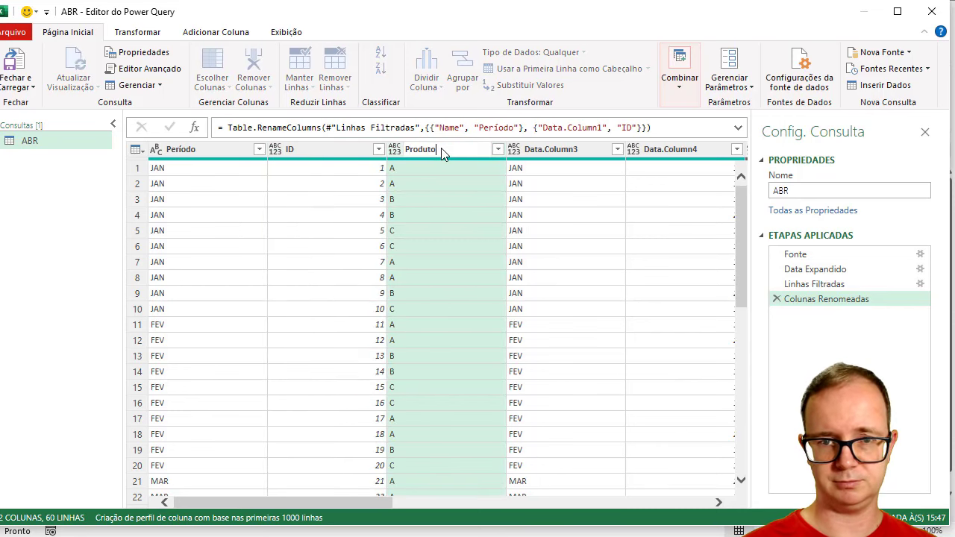
key("Return")
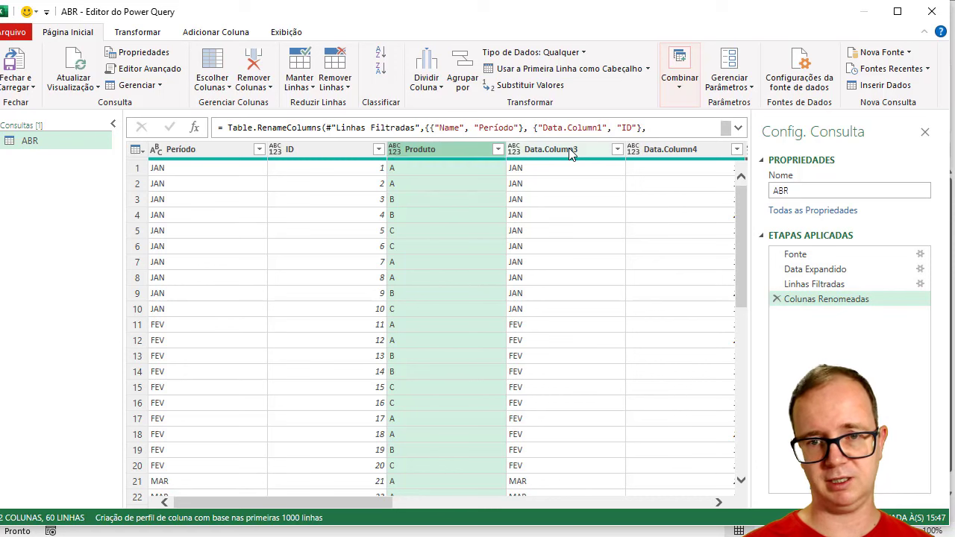
left_click(568, 149)
Remove the Data.Column3 column and rename Data.Column4 to Valor
right_click(568, 148)
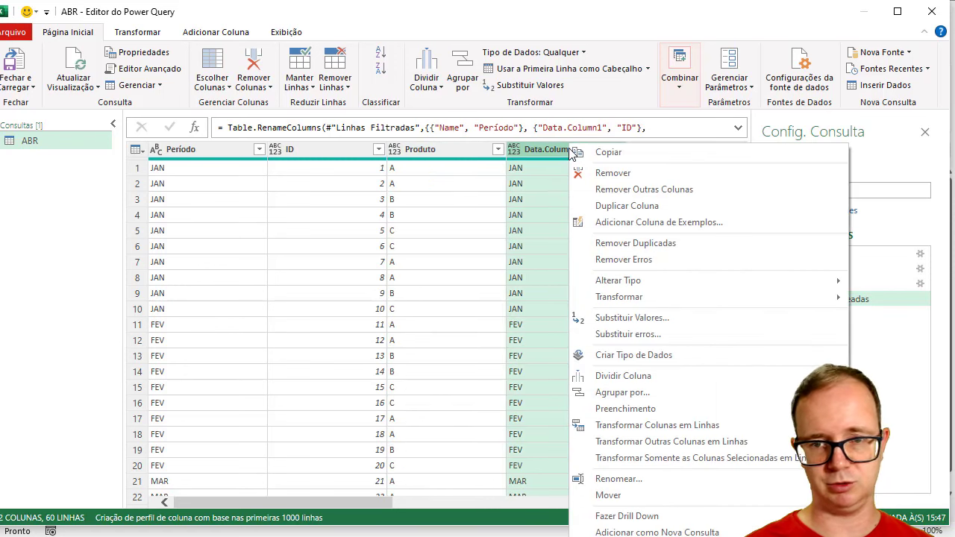
left_click(608, 175)
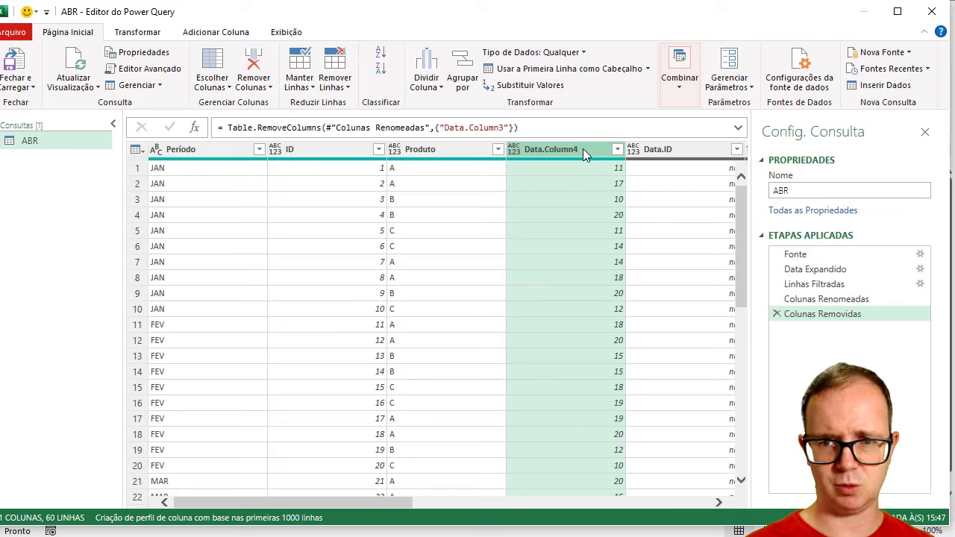
double_click(582, 148)
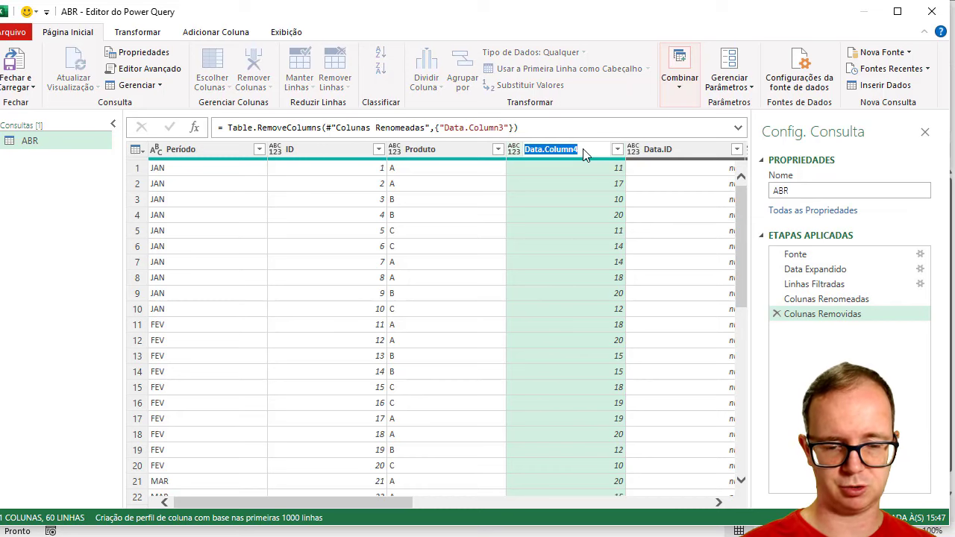
type("Valor")
key("Return")
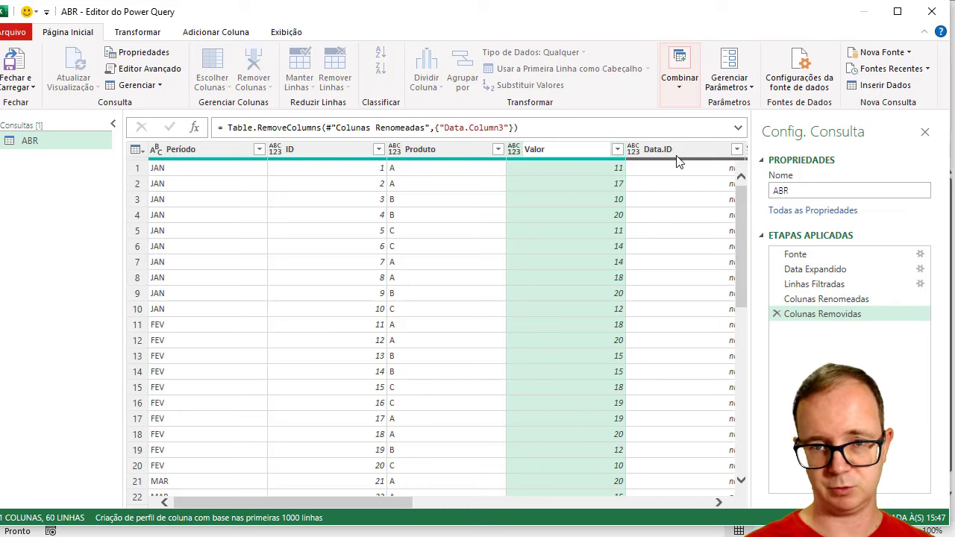
left_click(678, 150)
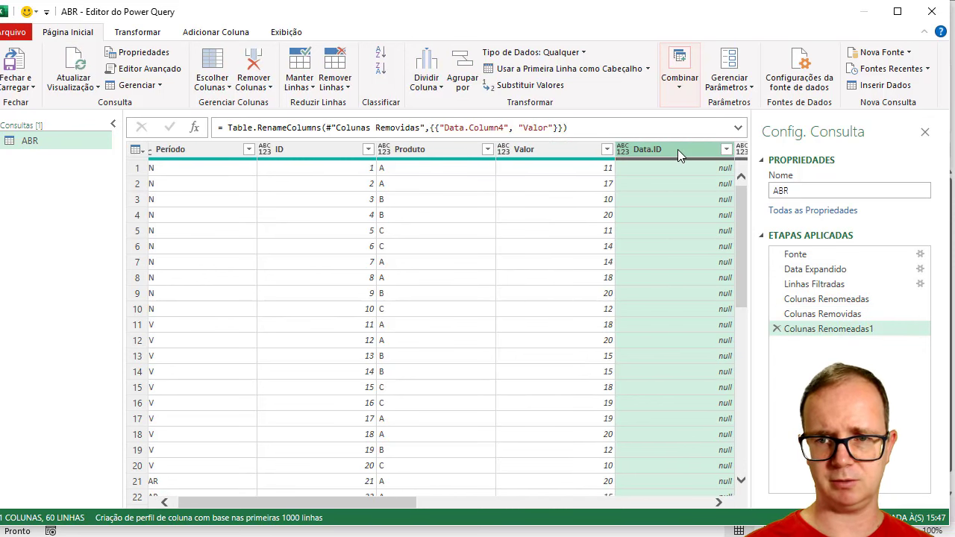
Remove the Data.ID, Data.Produto, Data.Período and Data.Valor columns
right_click(677, 150)
left_click(723, 182)
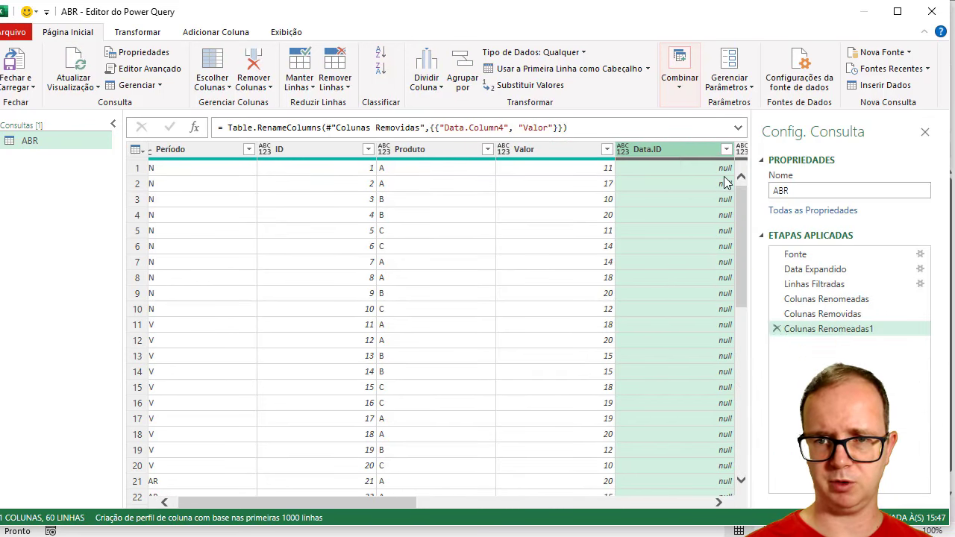
right_click(686, 153)
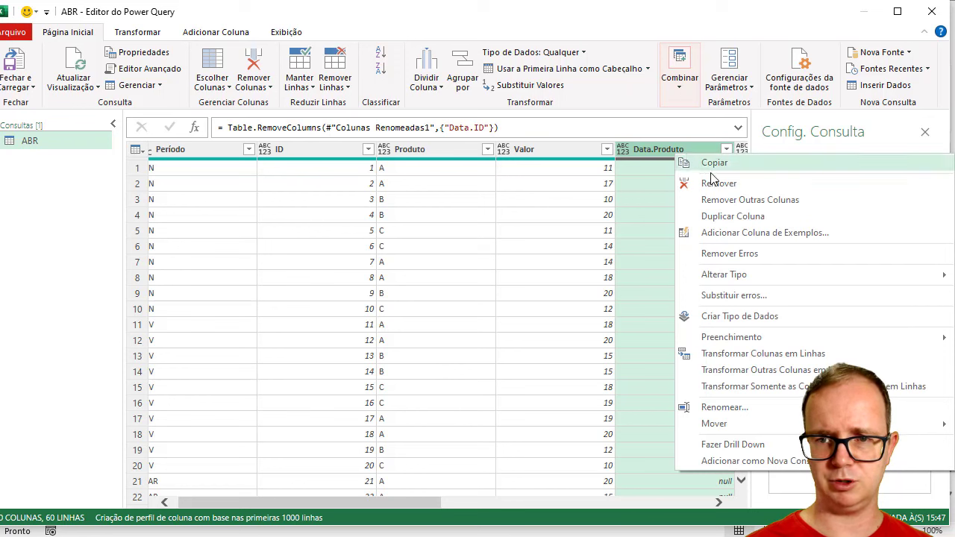
left_click(720, 183)
right_click(687, 152)
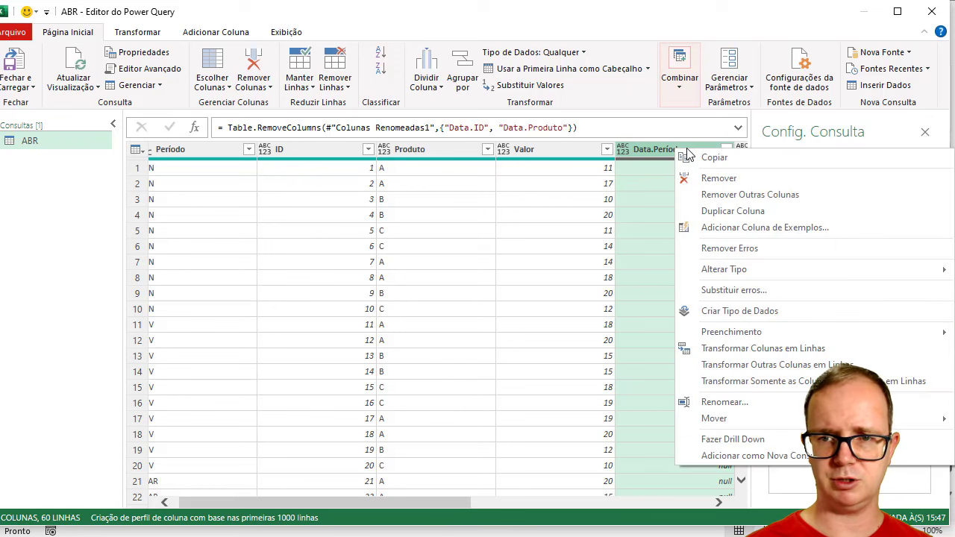
left_click(709, 178)
right_click(690, 146)
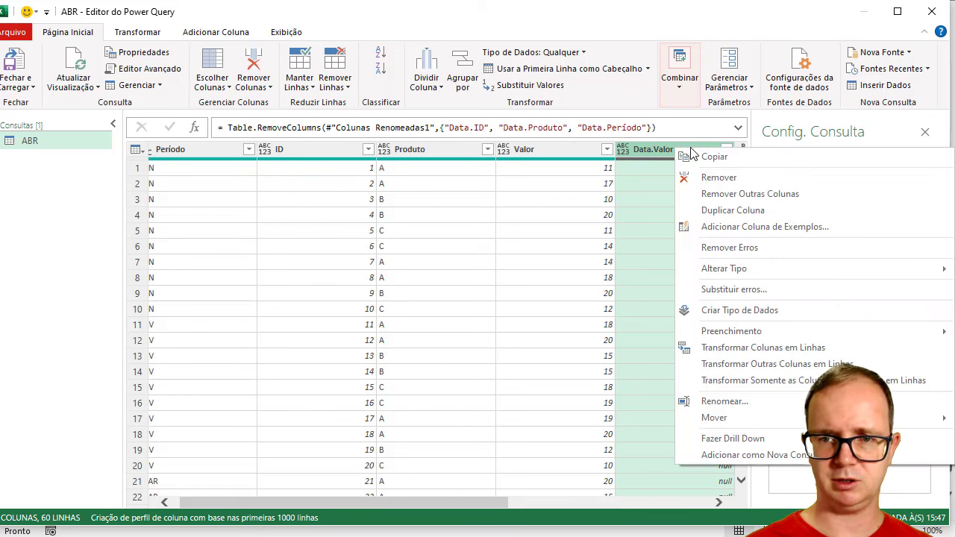
left_click(685, 175)
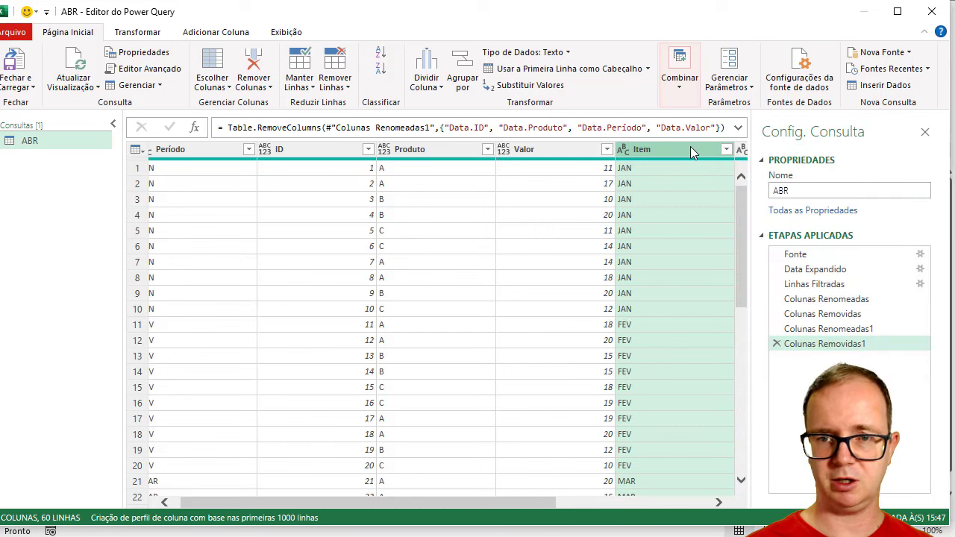
Remove the Item, Kind and Hidden columns, leaving Período, ID, Produto and Valor
right_click(690, 146)
left_click(720, 173)
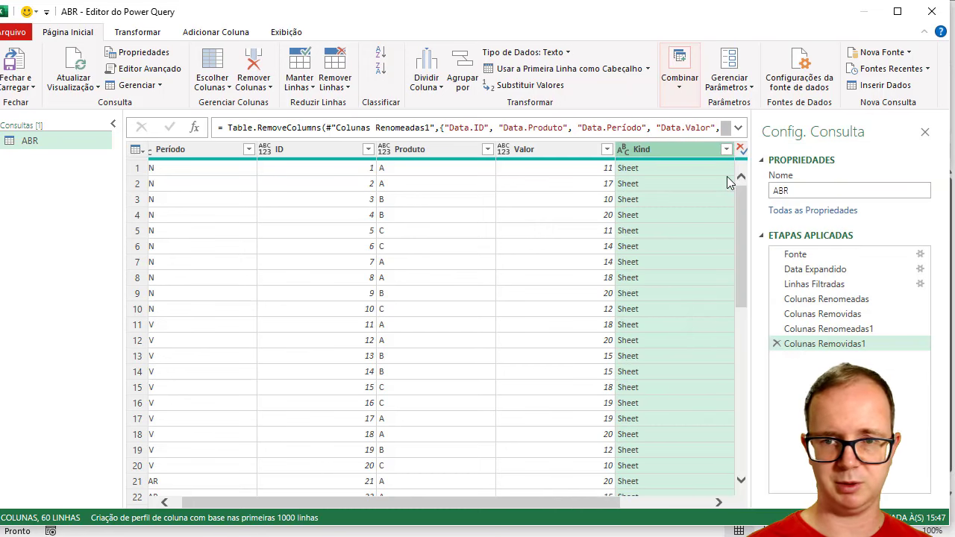
right_click(671, 153)
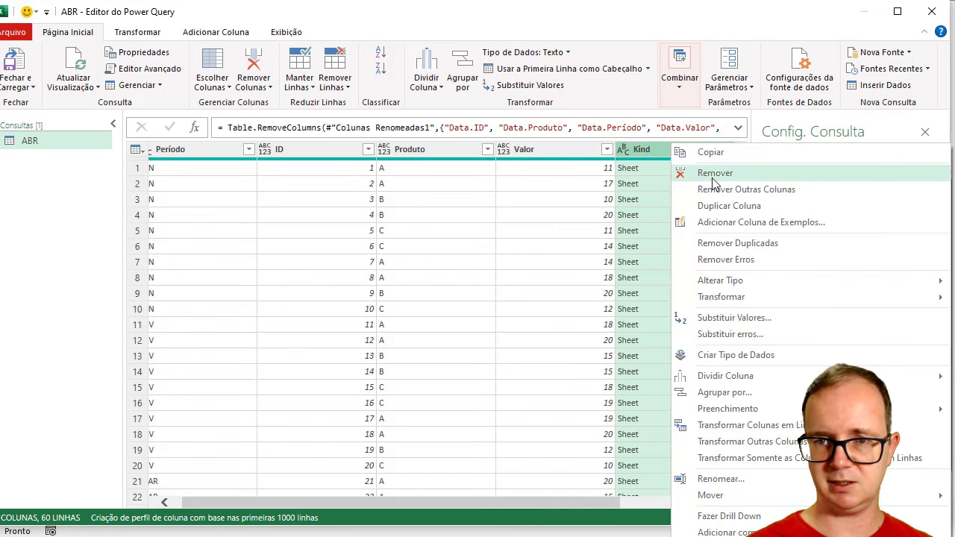
left_click(708, 173)
right_click(673, 149)
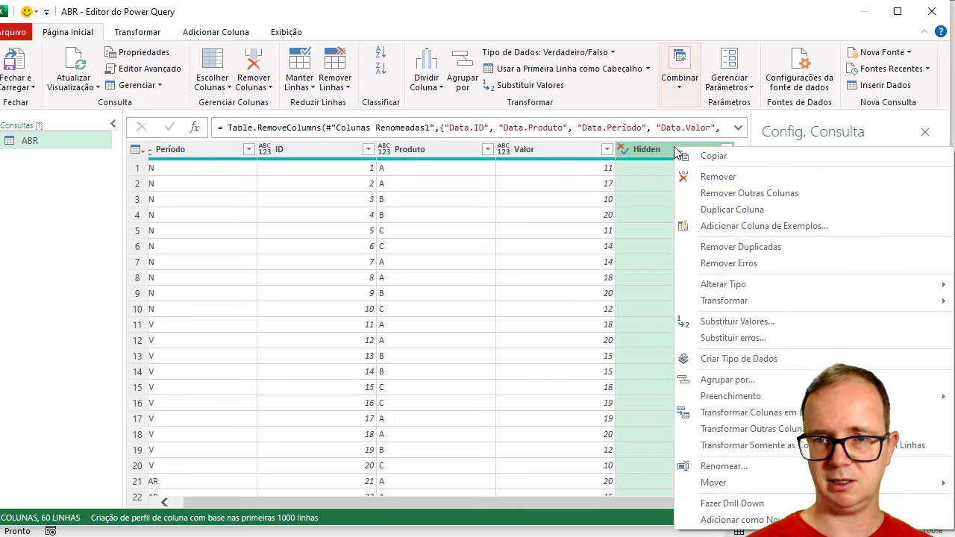
left_click(707, 177)
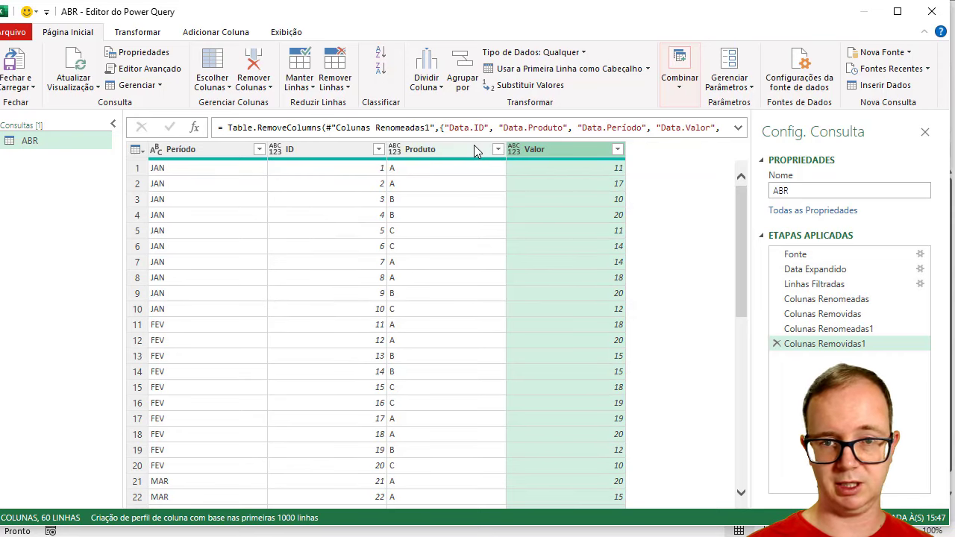
Move the Período column to sit just after ID
left_click(200, 153)
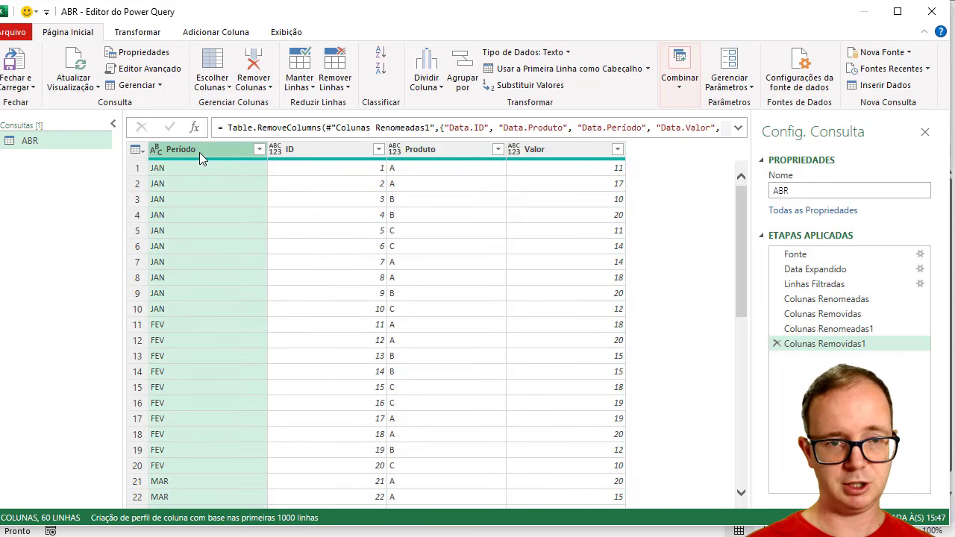
left_click_drag(200, 150, 423, 167)
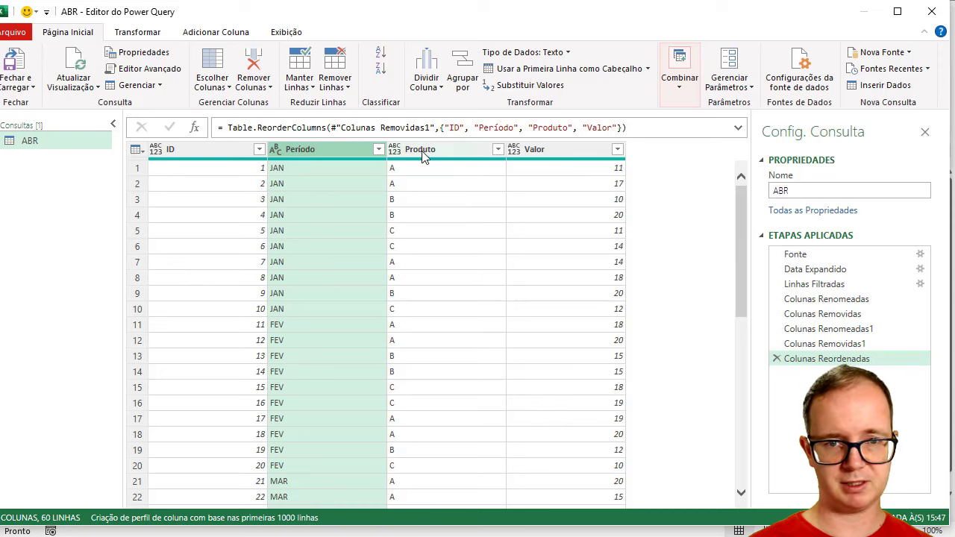
left_click(420, 151)
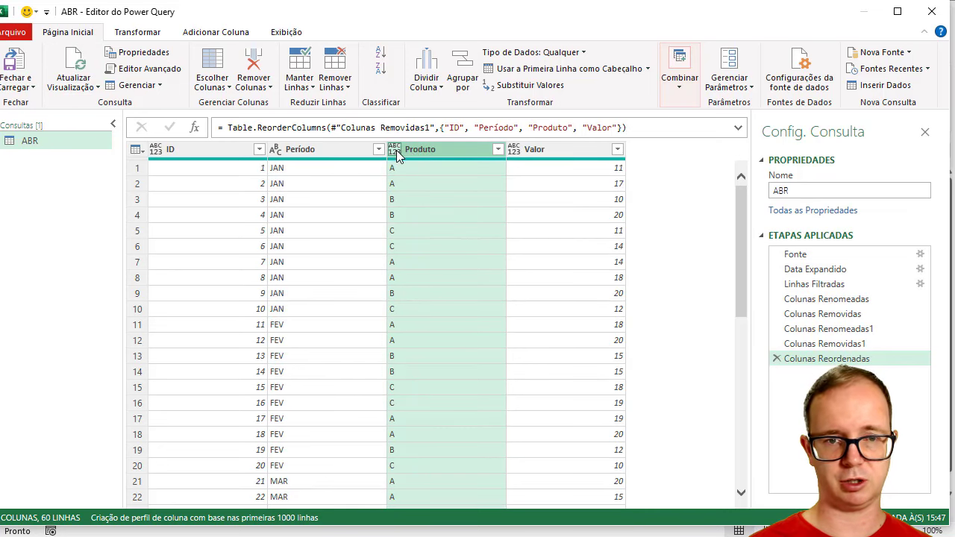
Make Valor a Moeda (currency) column and close and load the query into Excel
left_click(514, 151)
left_click(535, 183)
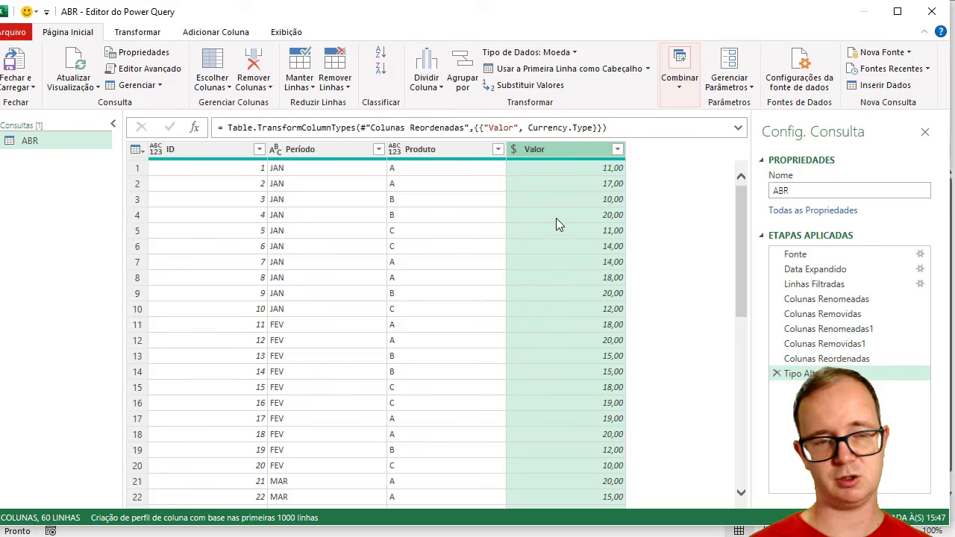
left_click(14, 66)
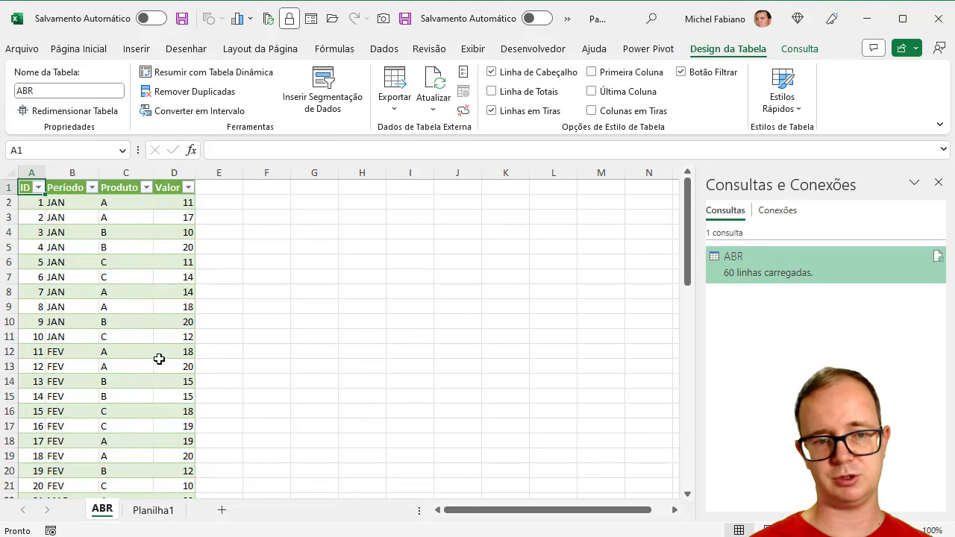
Scroll through the new ABR table to check its 60 rows, IDs 1 (JAN) to 60 (JUN)
left_click_drag(686, 242, 695, 461)
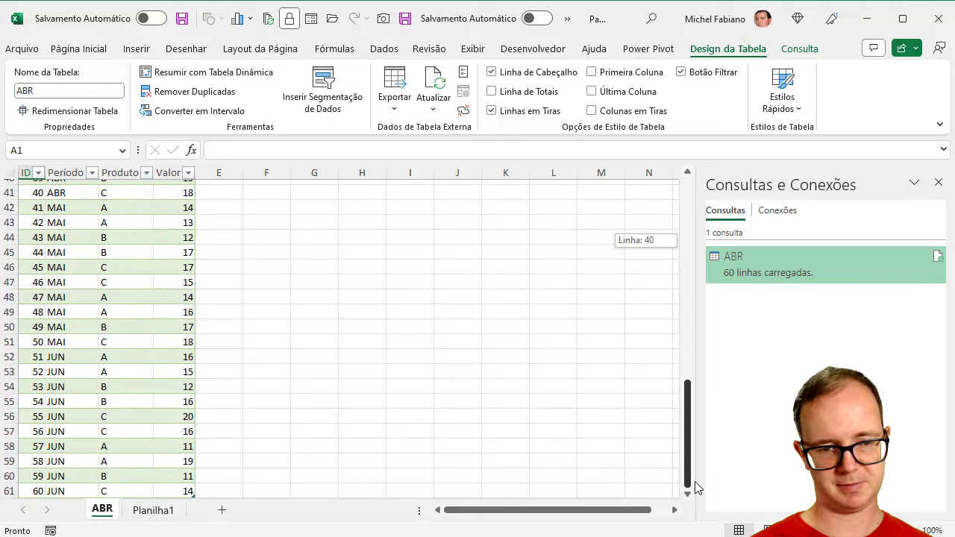
left_click_drag(694, 481, 689, 218)
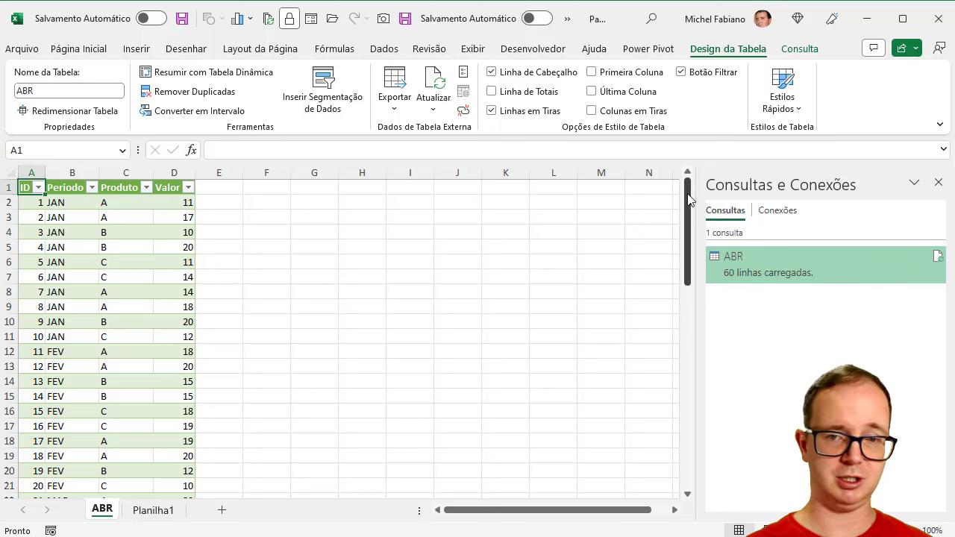
left_click_drag(689, 200, 708, 444)
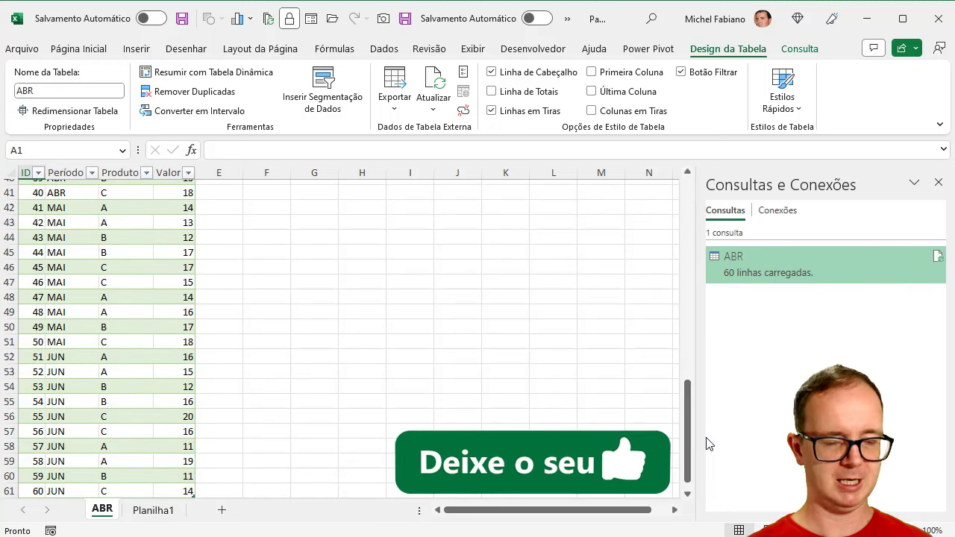
Reopen the base-dados-juntar-abas.xlsx workbook from the recent files list
left_click_drag(709, 444, 190, 440)
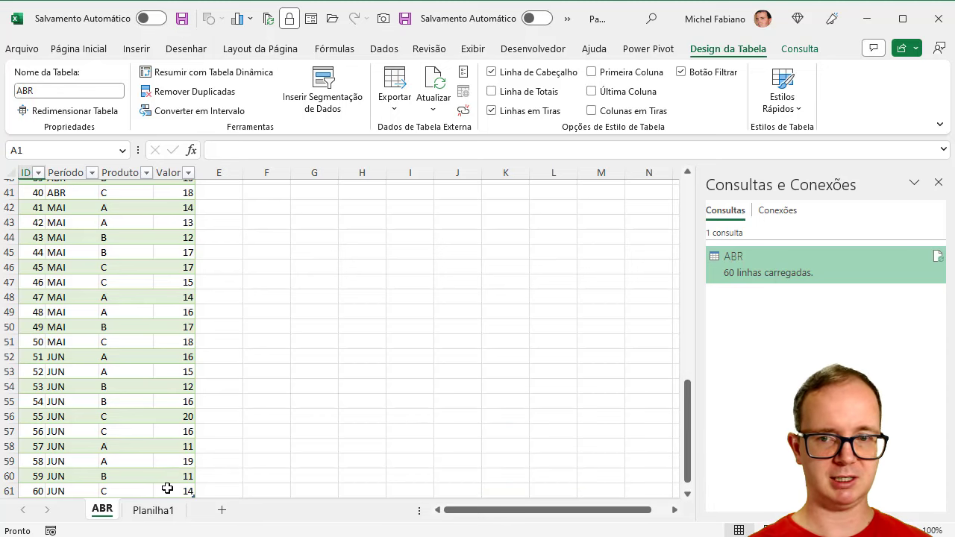
left_click(27, 53)
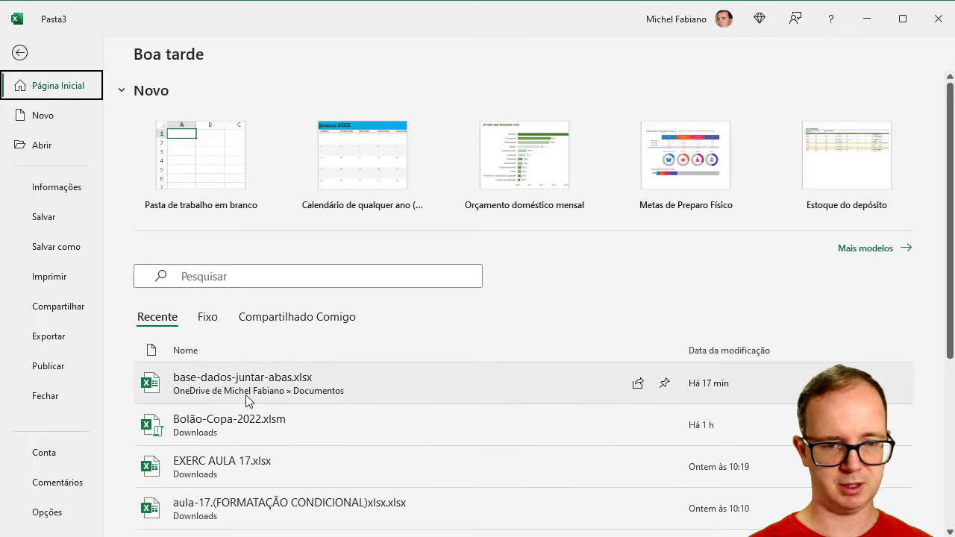
left_click(265, 393)
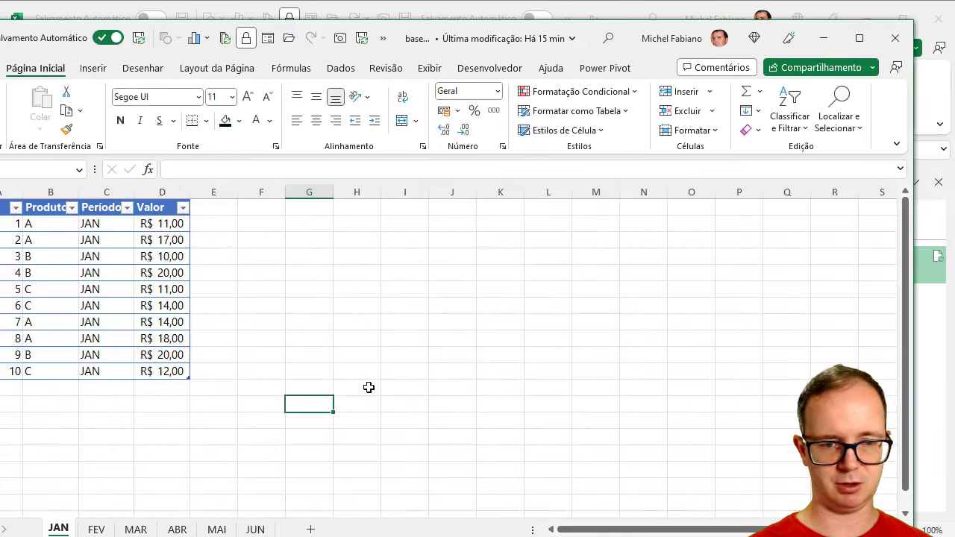
Copy the JUN sheet into a new JUN (2) sheet and maximize the window
left_click(255, 529)
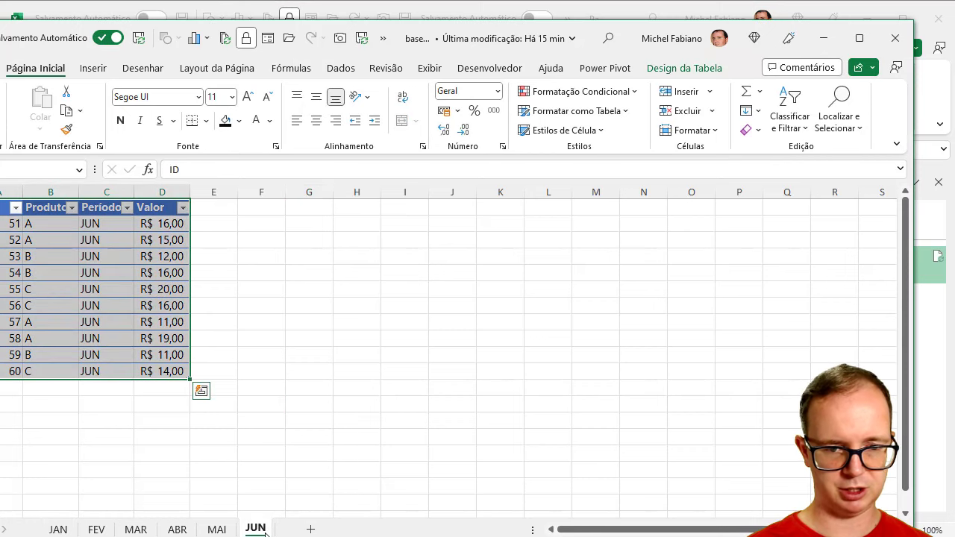
left_click_drag(294, 531, 295, 531)
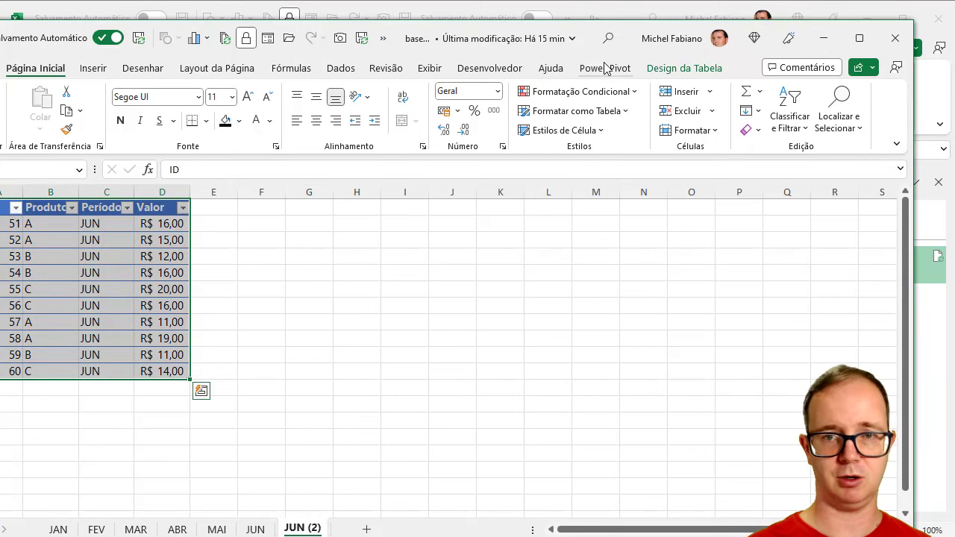
left_click_drag(650, 33, 696, 12)
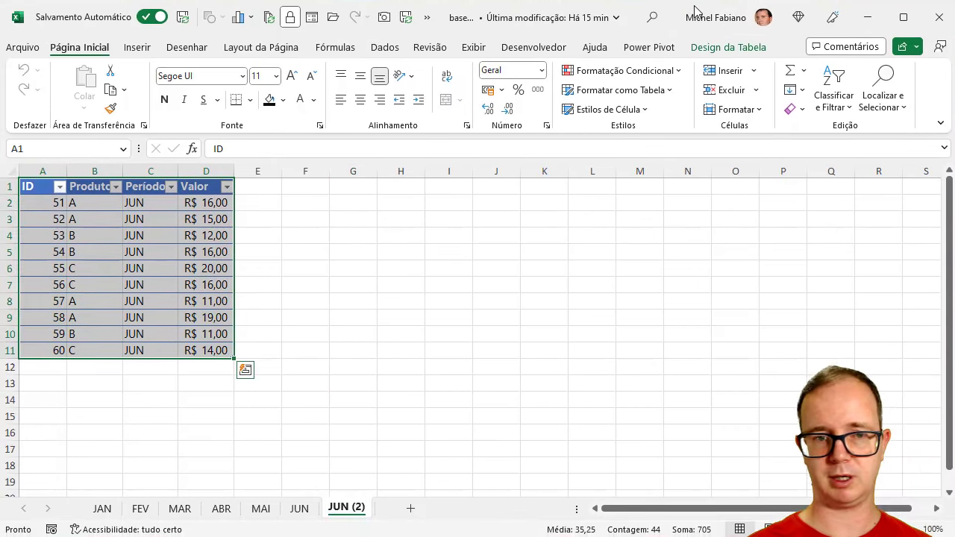
Renumber the ID column 61 through 70, starting from A2
left_click(56, 205)
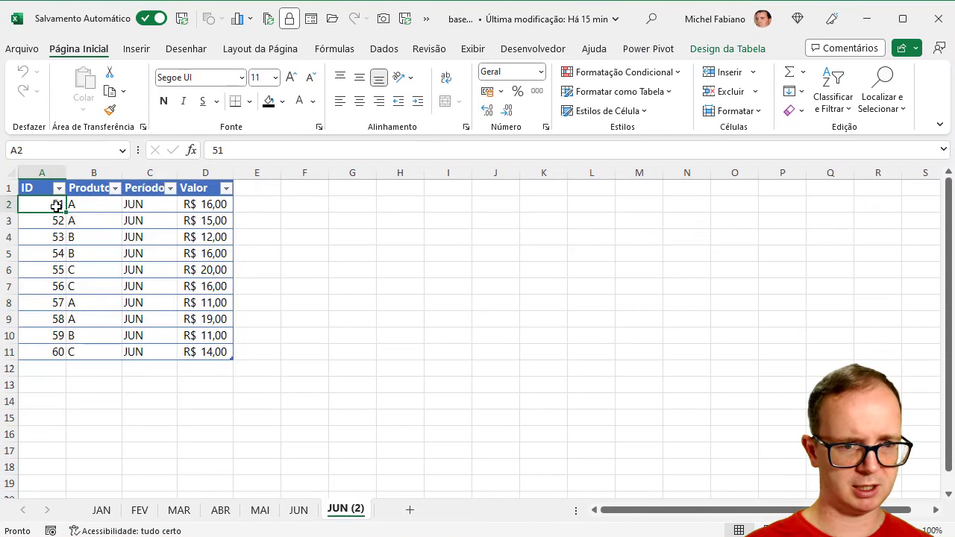
type("61")
key("Return")
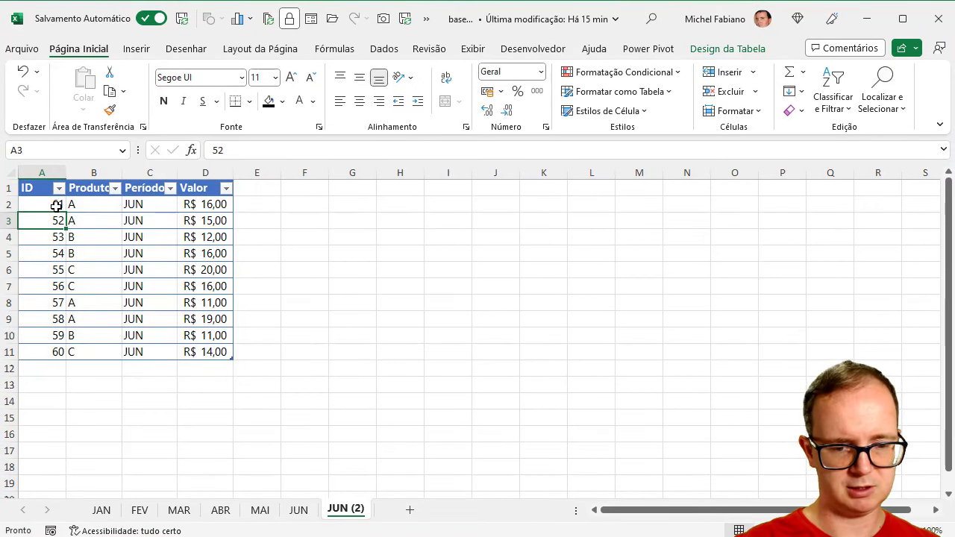
type("62")
key("Return")
left_click_drag(56, 206, 56, 218)
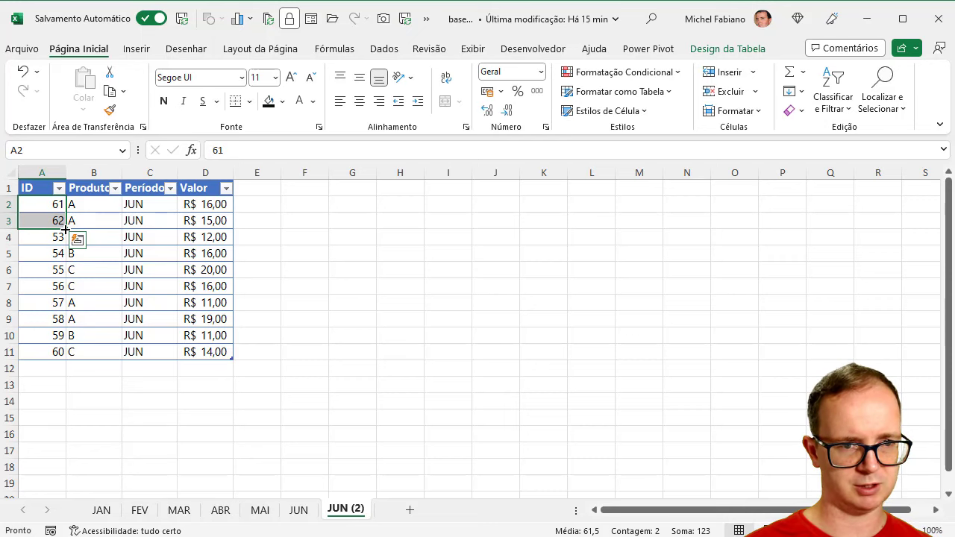
double_click(66, 228)
Set every Período cell to JUL
left_click(159, 202)
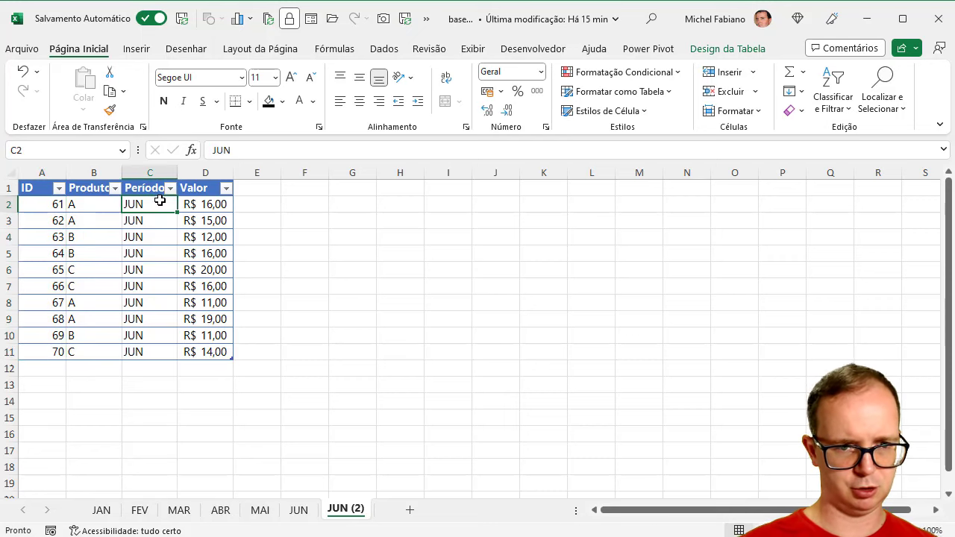
type("JUL")
key("Return")
left_click(159, 201)
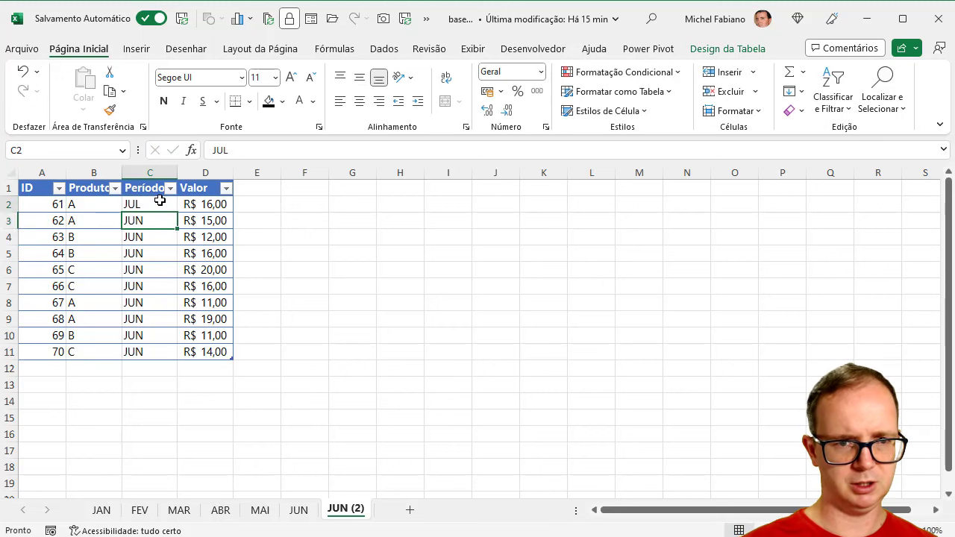
double_click(178, 212)
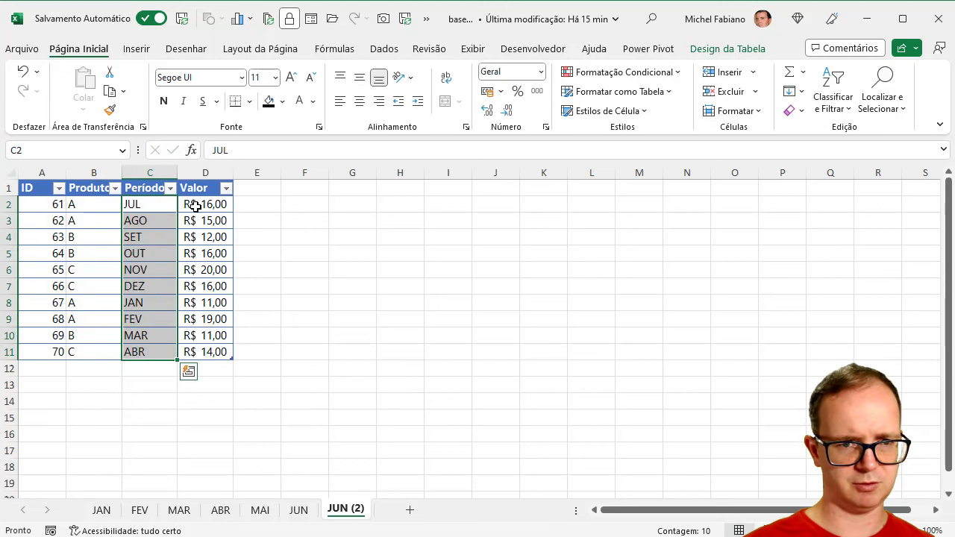
left_click(164, 209)
key("ctrl+c")
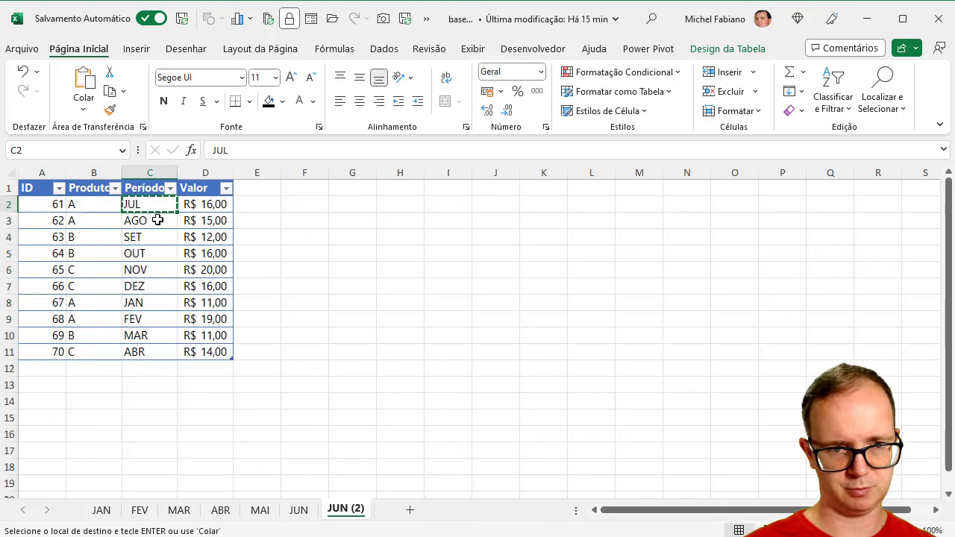
left_click_drag(156, 220, 149, 349)
key("ctrl+v")
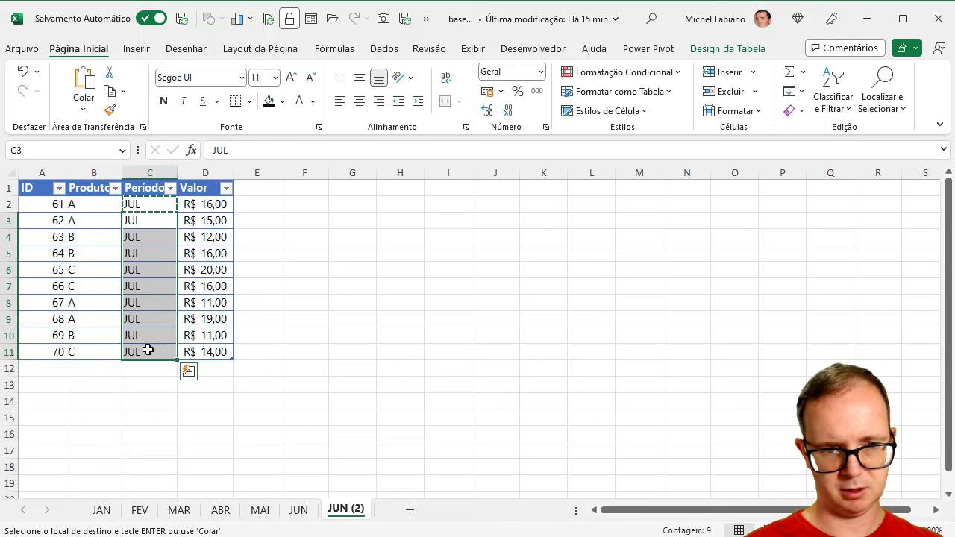
Set every Valor cell to 10
left_click(228, 202)
type("10")
key("Return")
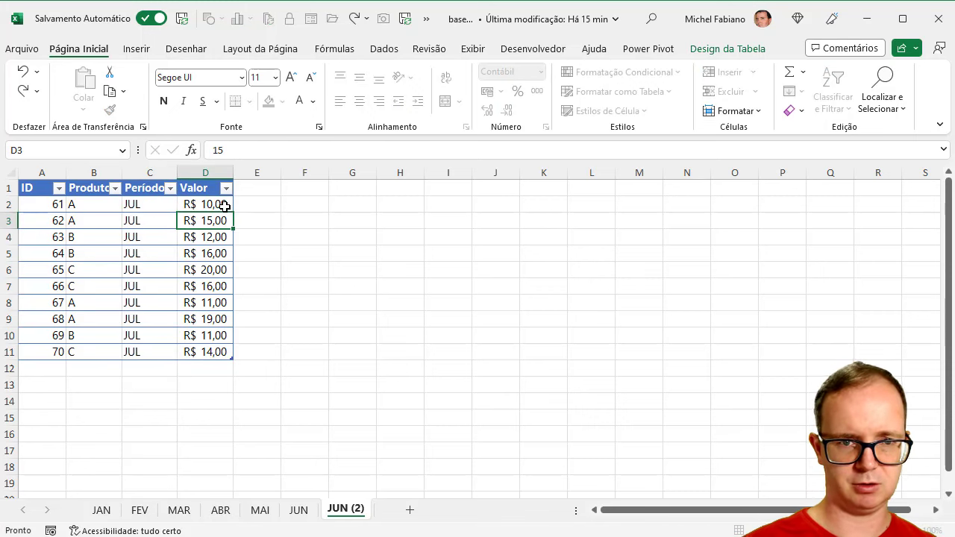
left_click(225, 206)
key("ctrl+c")
left_click_drag(221, 220, 218, 353)
key("ctrl+v")
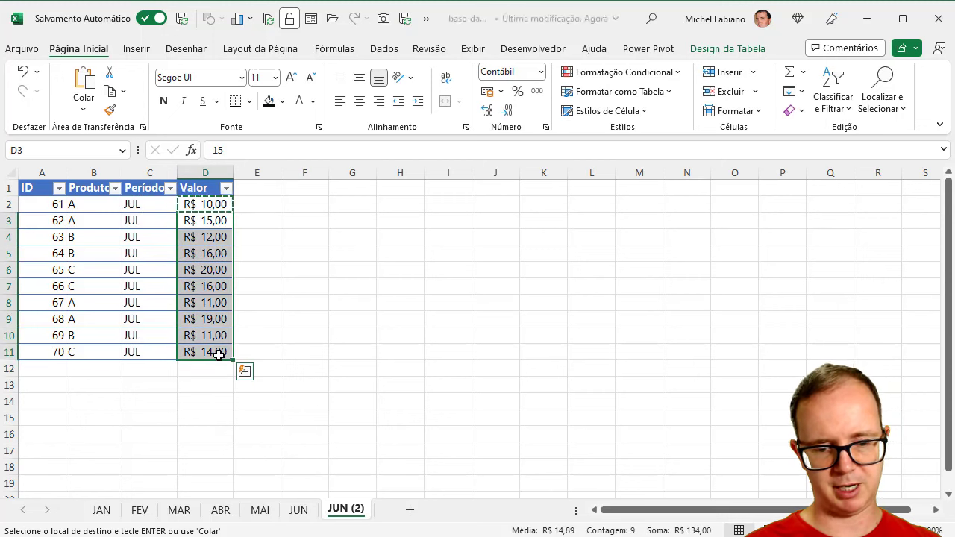
Rename the JUN (2) sheet to JUL
double_click(343, 510)
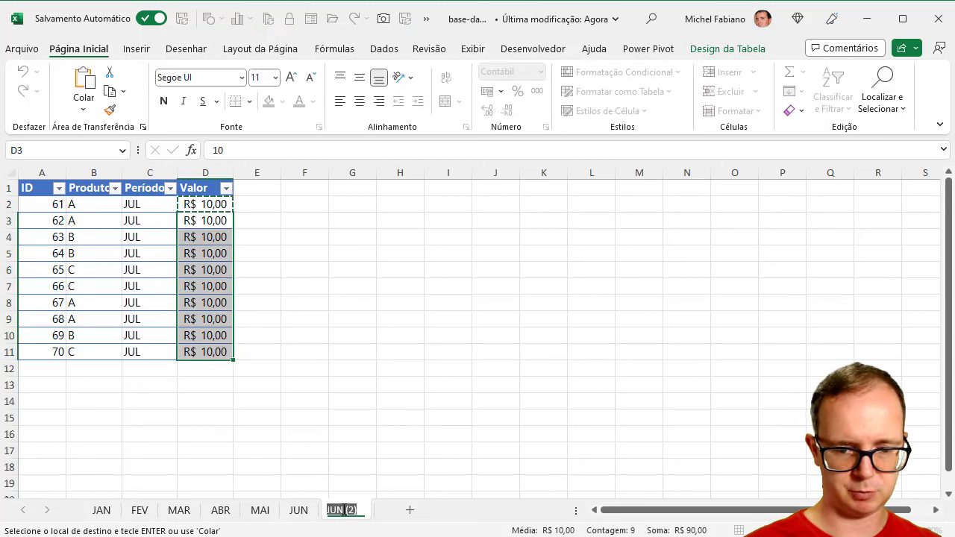
type("JUL")
key("Return")
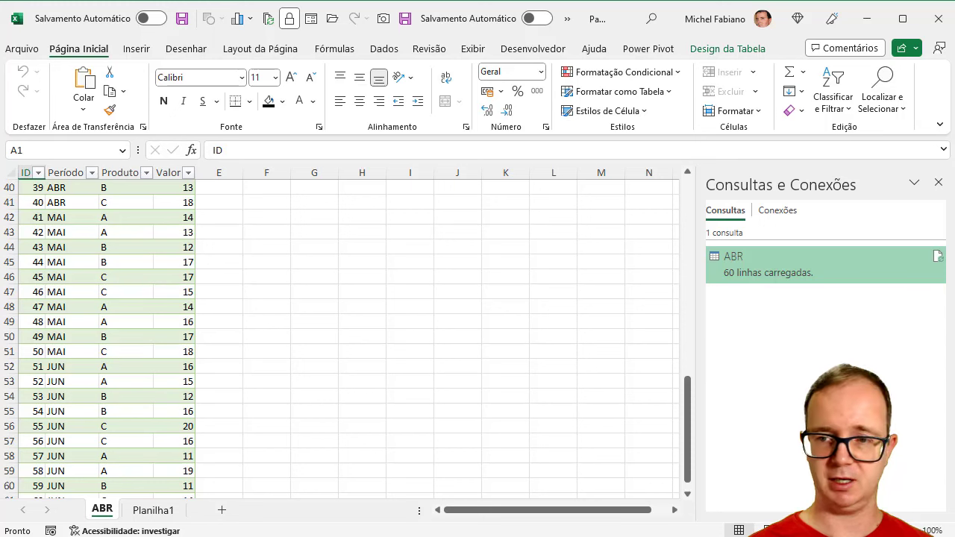
Refresh the ABR query so it pulls in the JUL sheet, reaching 70 rows
left_click(938, 258)
mouse_move(782, 273)
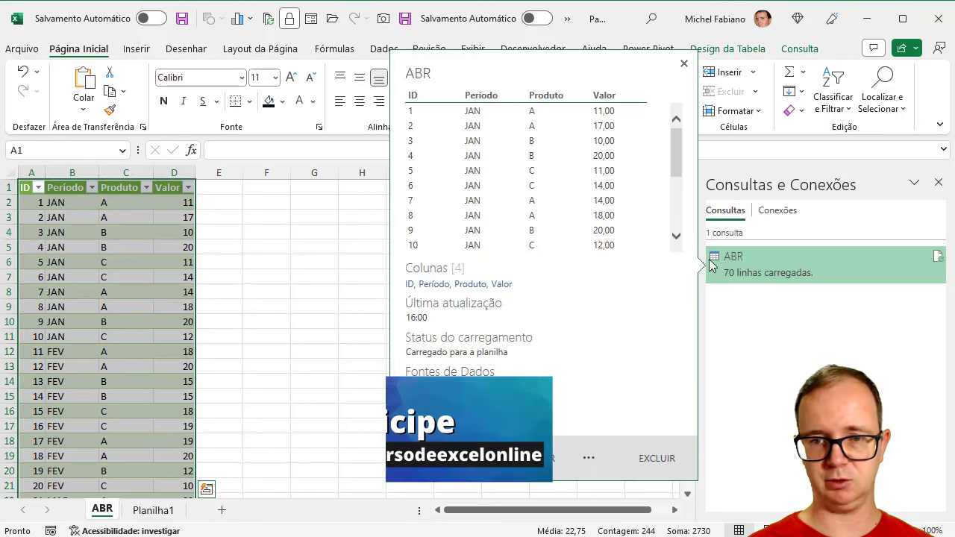
left_click(314, 411)
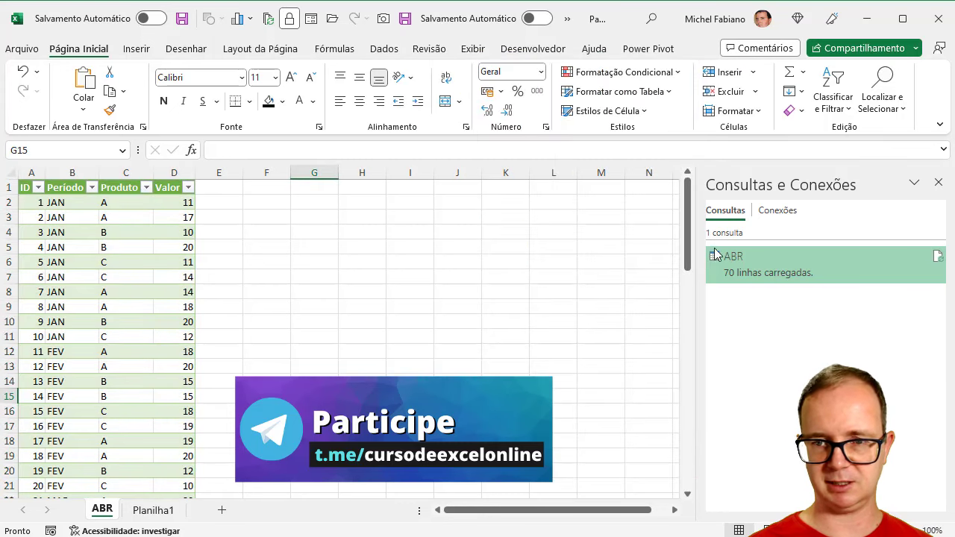
Scroll the combined table to confirm JUL rows 61–70 valued 10 at the end
left_click_drag(686, 253, 705, 514)
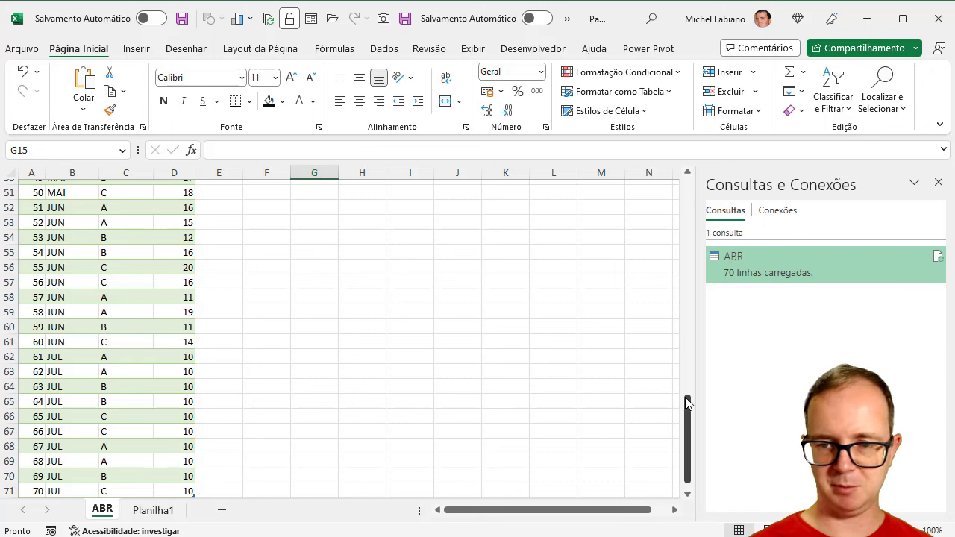
left_click_drag(687, 400, 692, 161)
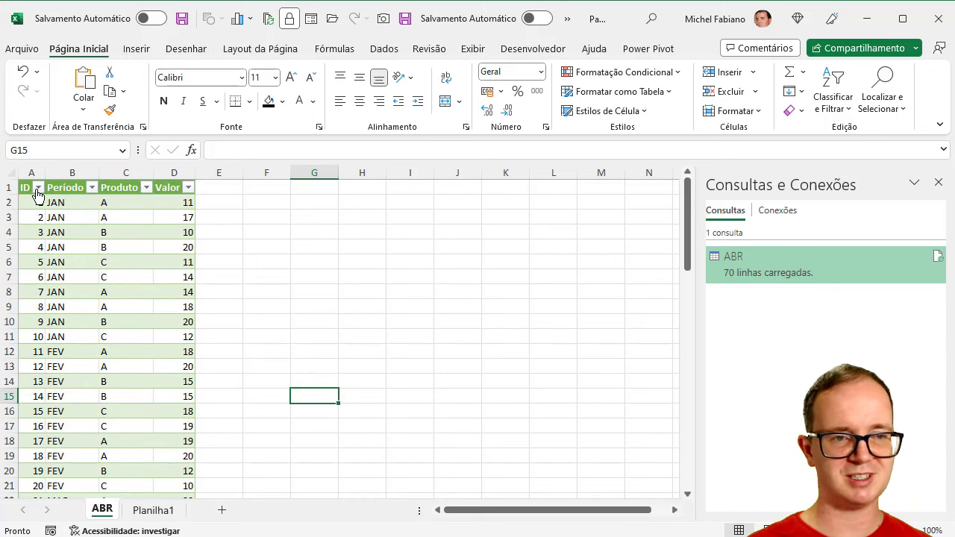
left_click(27, 187)
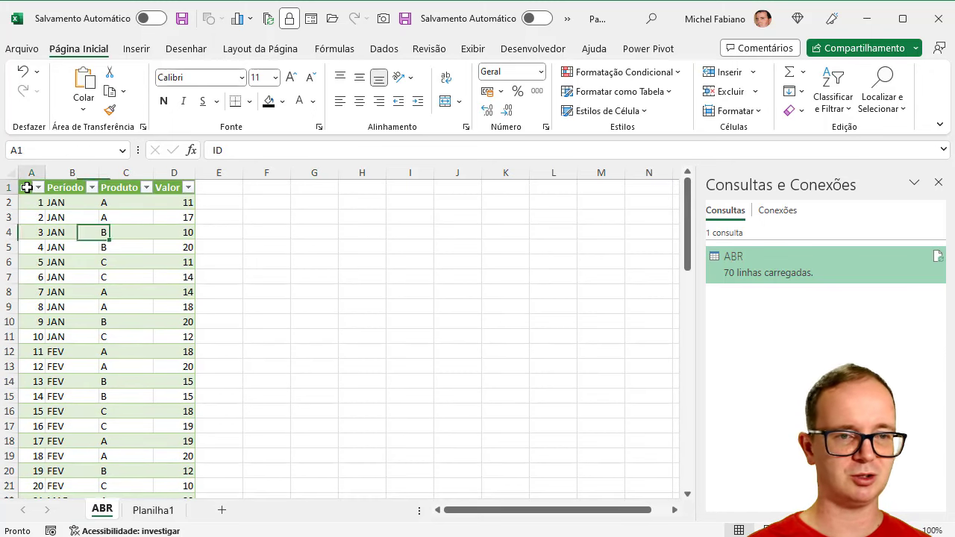
Insert a pivot table from the combined table on a new sheet
left_click(136, 48)
left_click(37, 83)
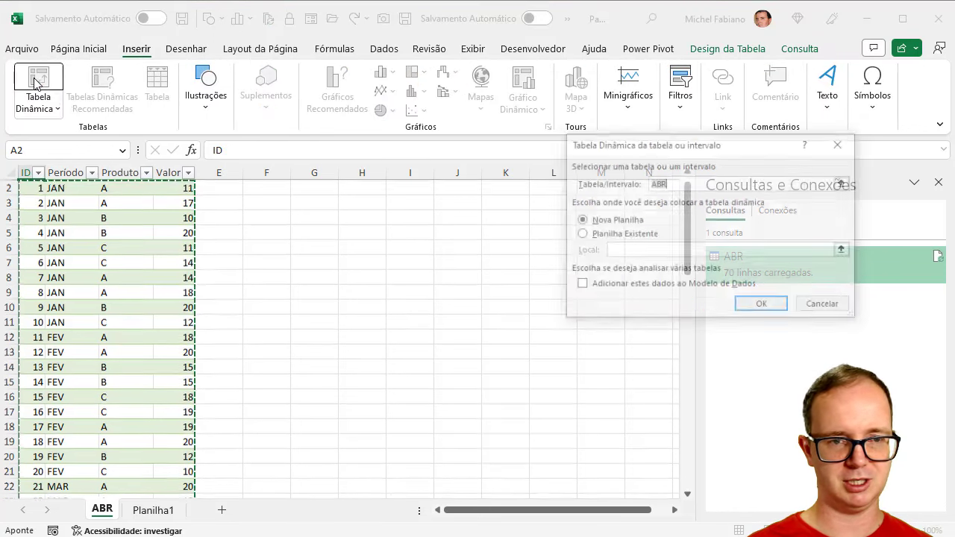
left_click(762, 306)
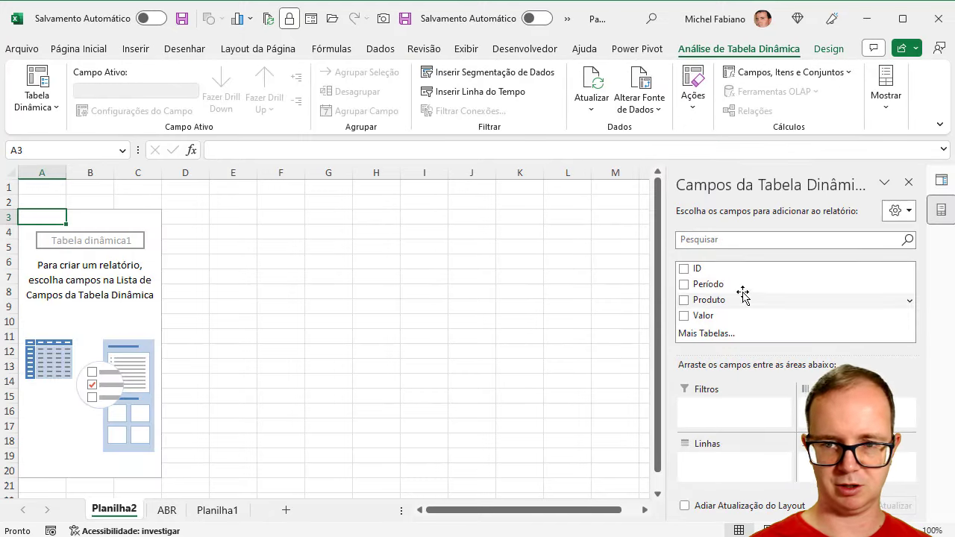
Lay out the pivot with Período as rows, sum of Valor as values, Produto as columns
left_click_drag(720, 286, 727, 462)
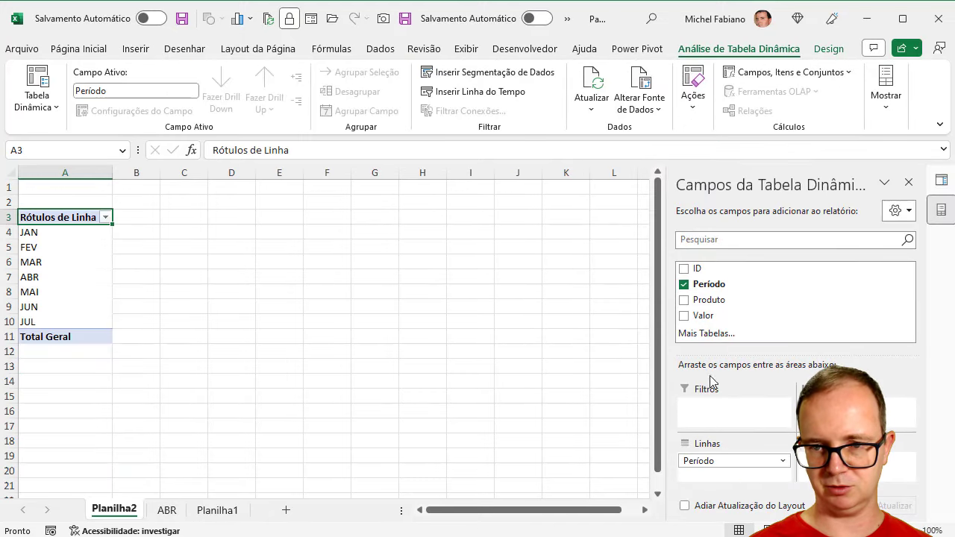
left_click_drag(703, 316, 858, 466)
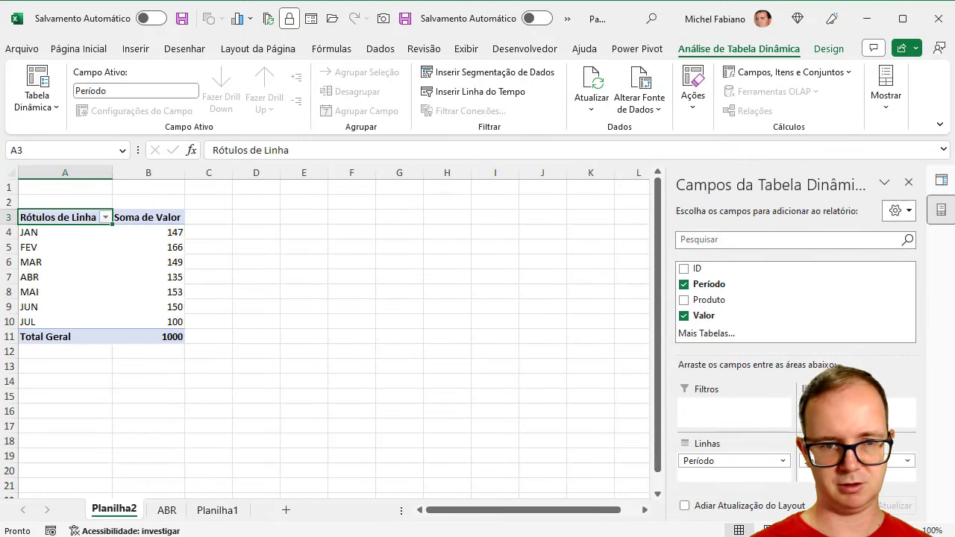
left_click_drag(709, 299, 858, 407)
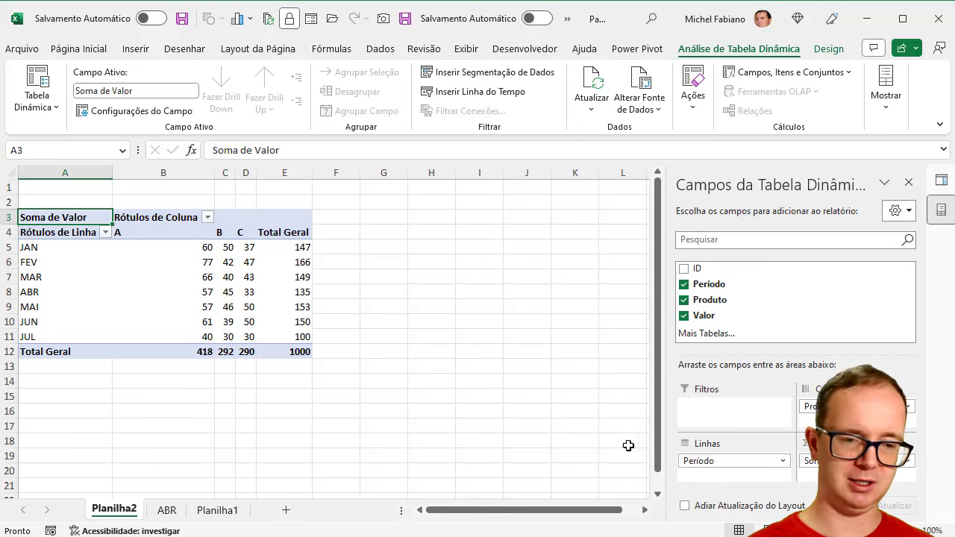
Rename the ABR data sheet to 'Base - Unificada'
left_click(160, 511)
double_click(161, 510)
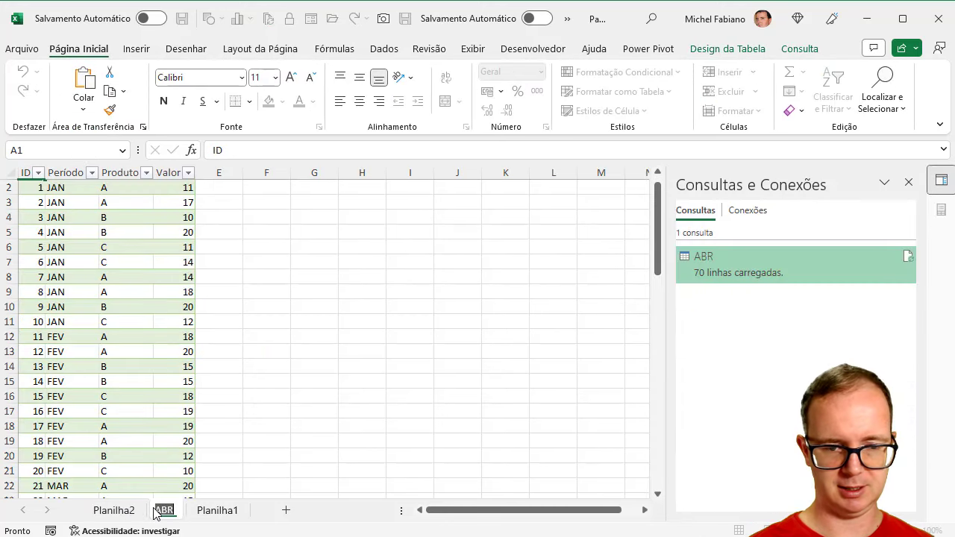
type("Base -")
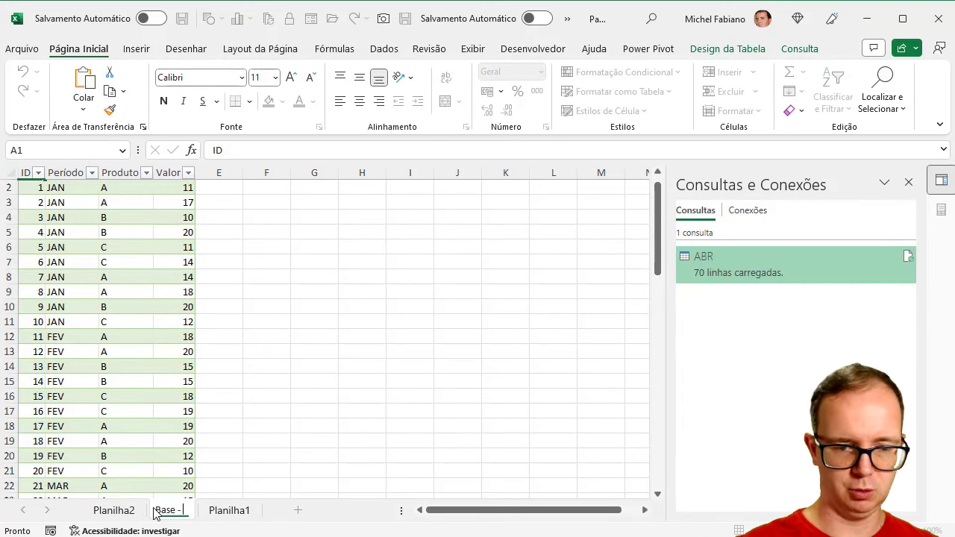
type(" Undii")
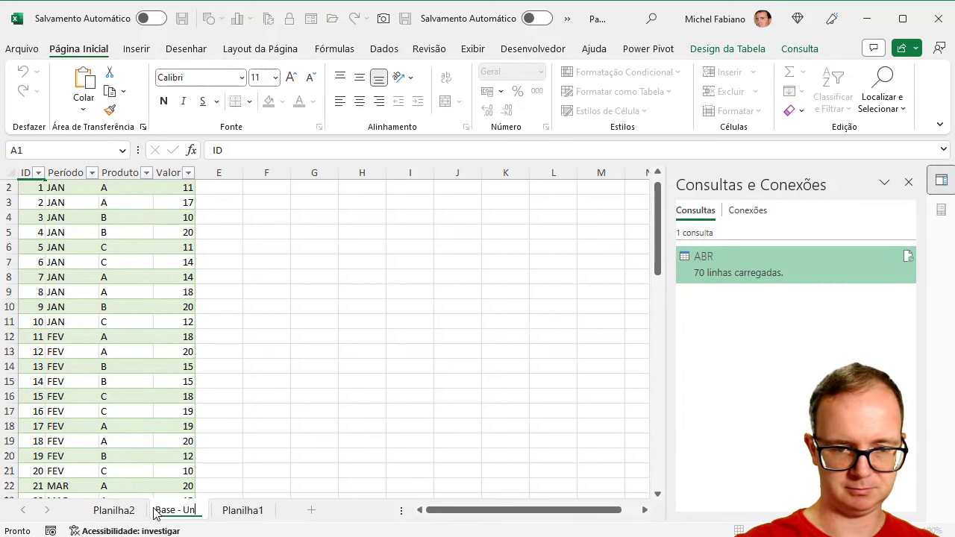
type("cada")
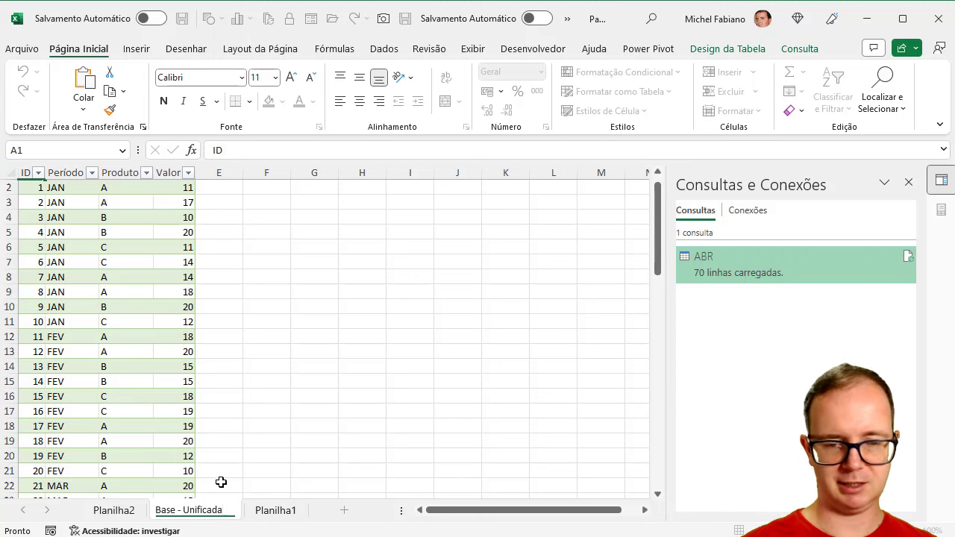
left_click(220, 483)
mouse_move(909, 266)
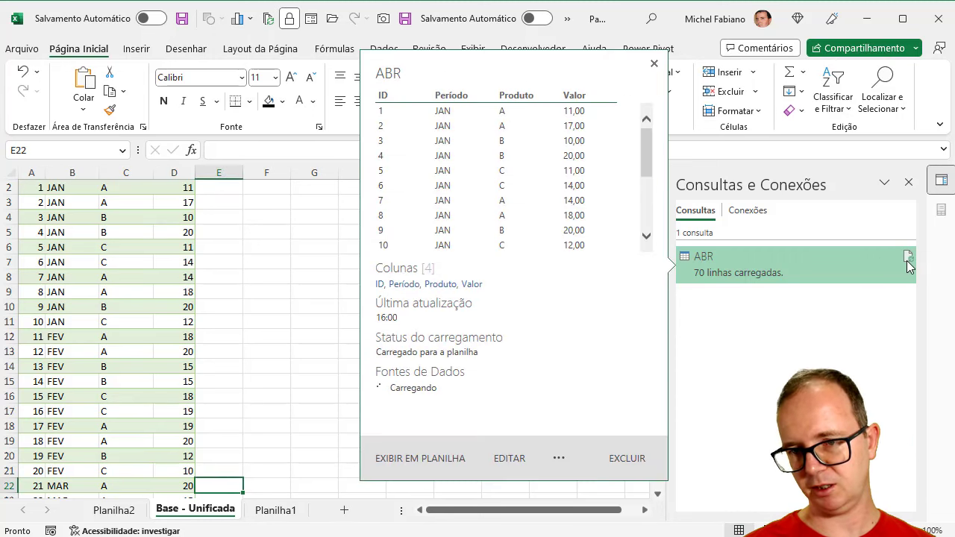